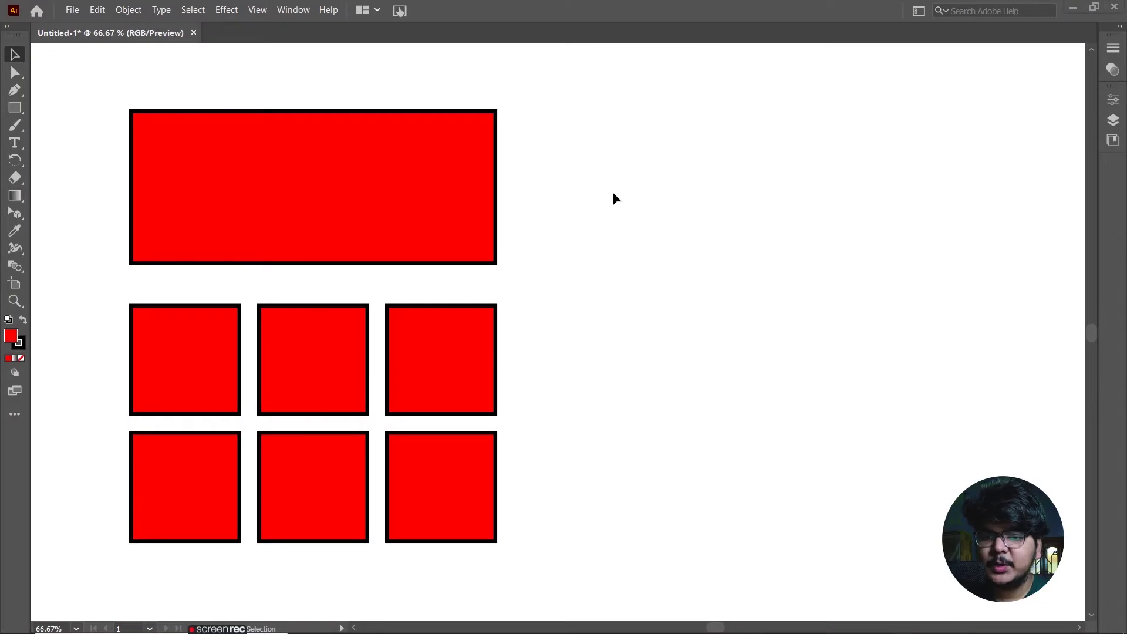
- Show the Transform panel for the wide red rectangle and place it beside the artwork
click(292, 10)
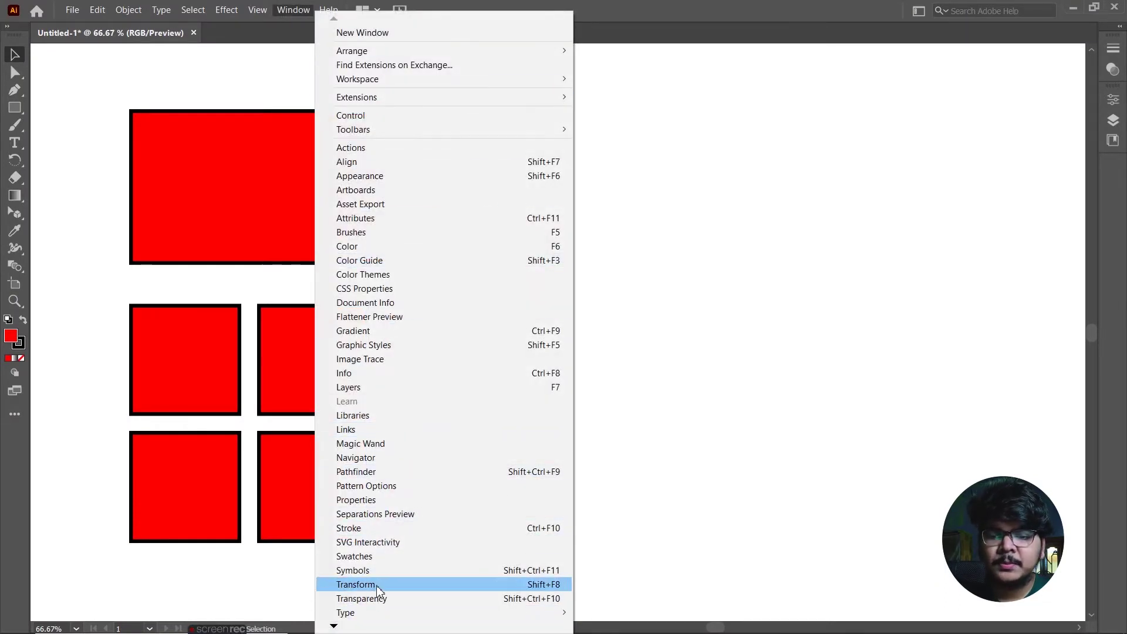
click(355, 584)
mouse_move(567, 152)
mouse_down()
mouse_move(644, 158)
mouse_move(668, 140)
mouse_up()
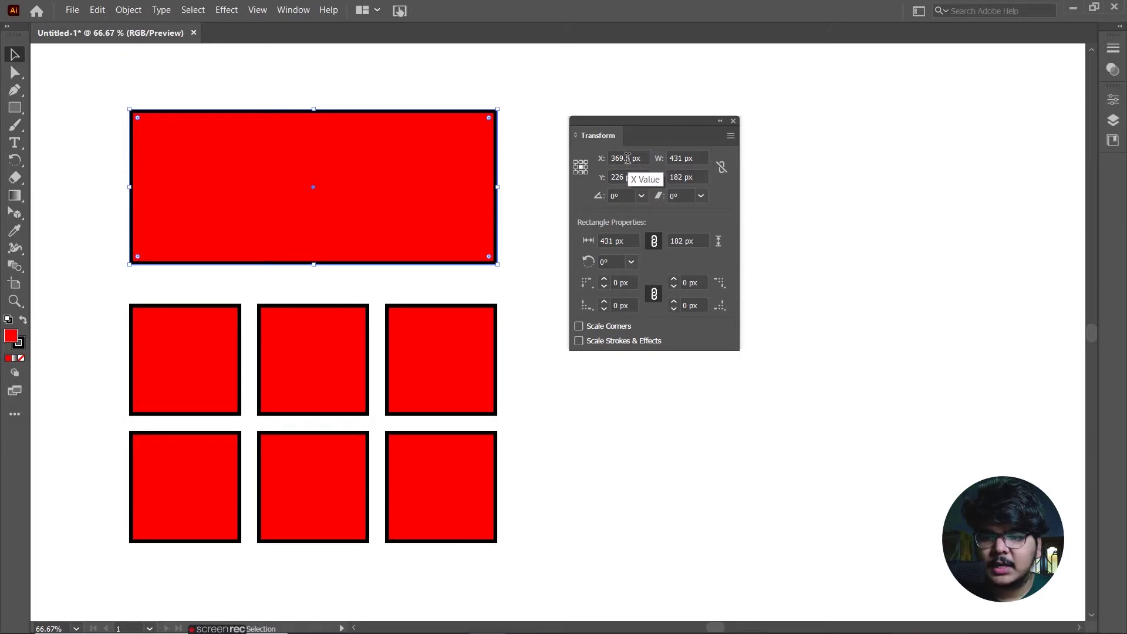
- Nudge the wide rectangle's X and Y position with arrow keys in the Transform panel
key(Up)
key(Up)
key(Up)
key(Up)
key(Up)
key(Up)
key(Up)
key(Up)
key(Up)
key(Up)
key(Up)
key(Up)
key(Up)
key(Up)
key(Up)
key(Up)
key(Up)
key(Up)
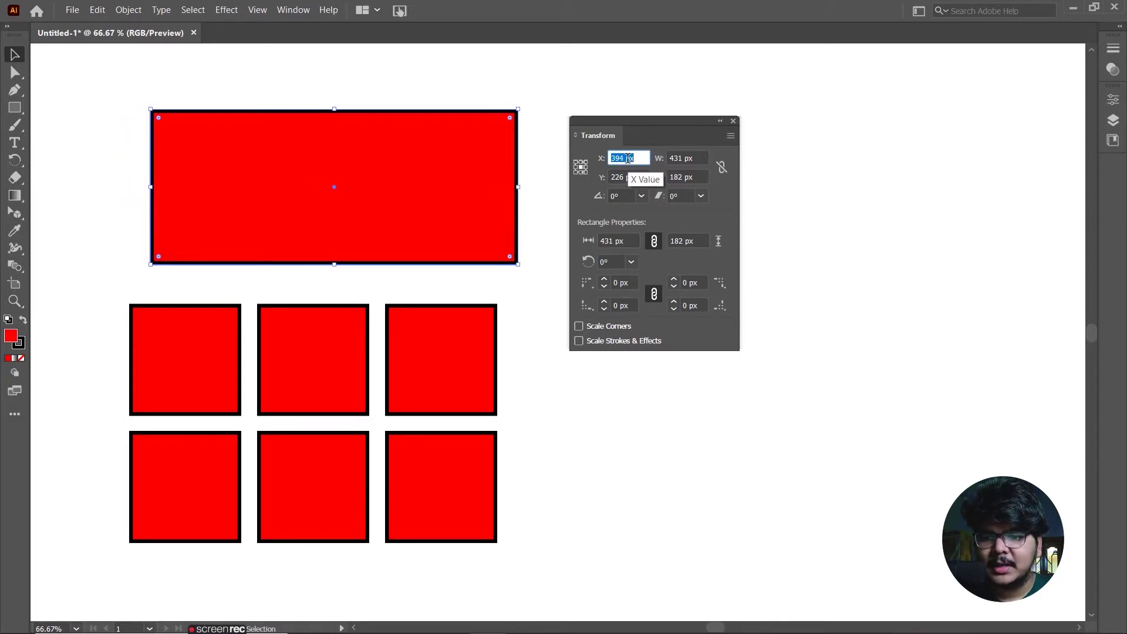
key(Up)
key(Up)
key(Up)
key(Down)
key(Down)
key(Down)
key(Down)
key(Down)
key(Down)
key(Down)
key(Down)
key(Down)
key(Down)
key(Down)
key(Down)
key(Down)
key(Down)
key(Down)
key(Down)
key(Down)
key(Down)
key(Down)
key(Down)
key(Down)
key(Down)
key(Down)
key(Down)
key(Down)
key(Down)
key(Up)
key(Up)
key(Up)
key(Up)
key(Up)
key(Up)
key(Up)
key(Up)
key(Up)
key(Up)
key(Up)
key(Up)
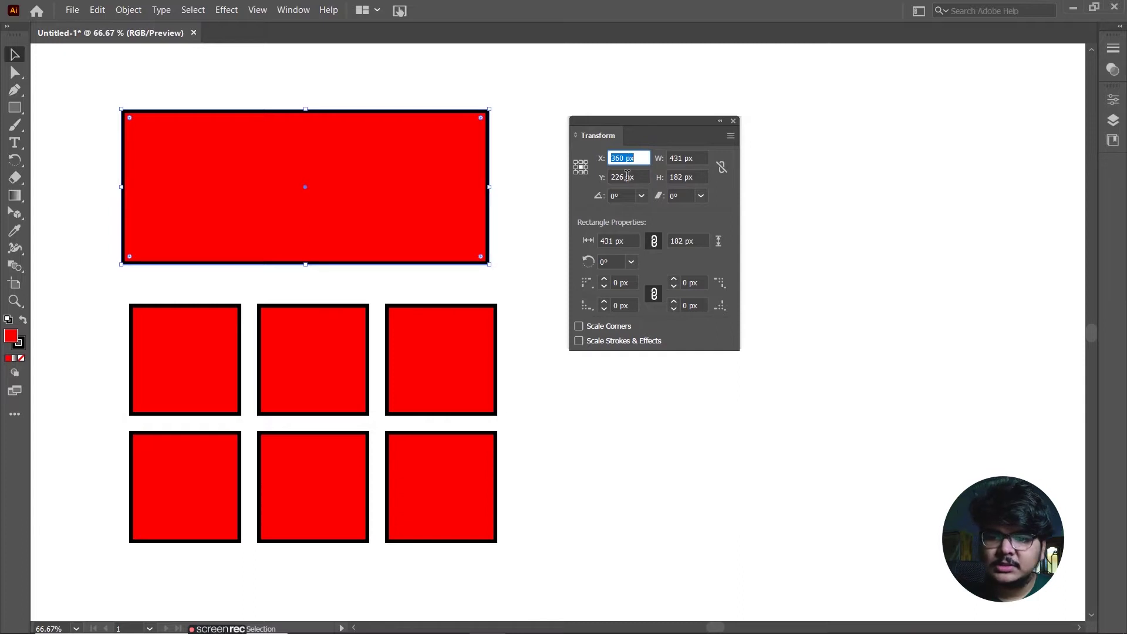
click(627, 176)
key(Up)
key(Up)
key(Up)
key(Up)
key(Up)
key(Up)
key(Up)
key(Up)
key(Up)
key(Up)
key(Up)
key(Up)
key(Down)
key(Down)
key(Down)
key(Down)
key(Down)
key(Down)
key(Down)
key(Down)
key(Down)
key(Down)
key(Down)
key(Down)
key(Down)
key(Down)
key(Down)
key(Down)
key(Down)
key(Down)
key(Up)
key(Up)
key(Up)
key(Up)
key(Up)
key(Up)
key(Up)
key(Up)
- Settle the rectangle at X 368 px, Y 229 px and widen it to 451 px
key(Up)
key(Up)
key(Up)
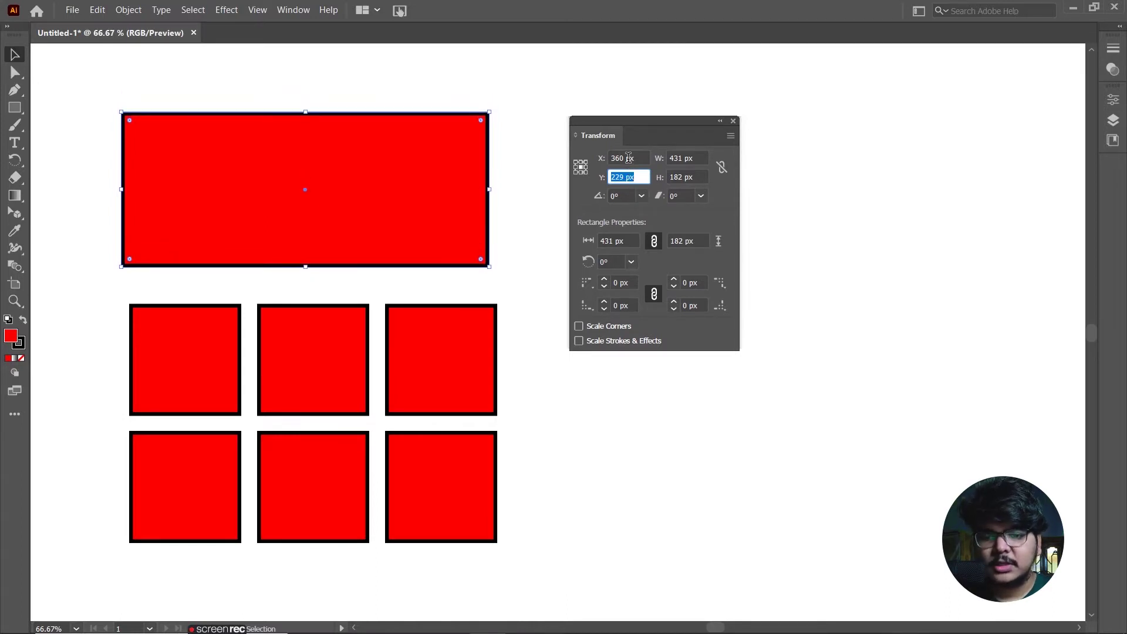
click(628, 158)
key(Up)
key(Up)
key(Up)
key(Up)
key(Up)
key(Up)
key(Up)
key(Up)
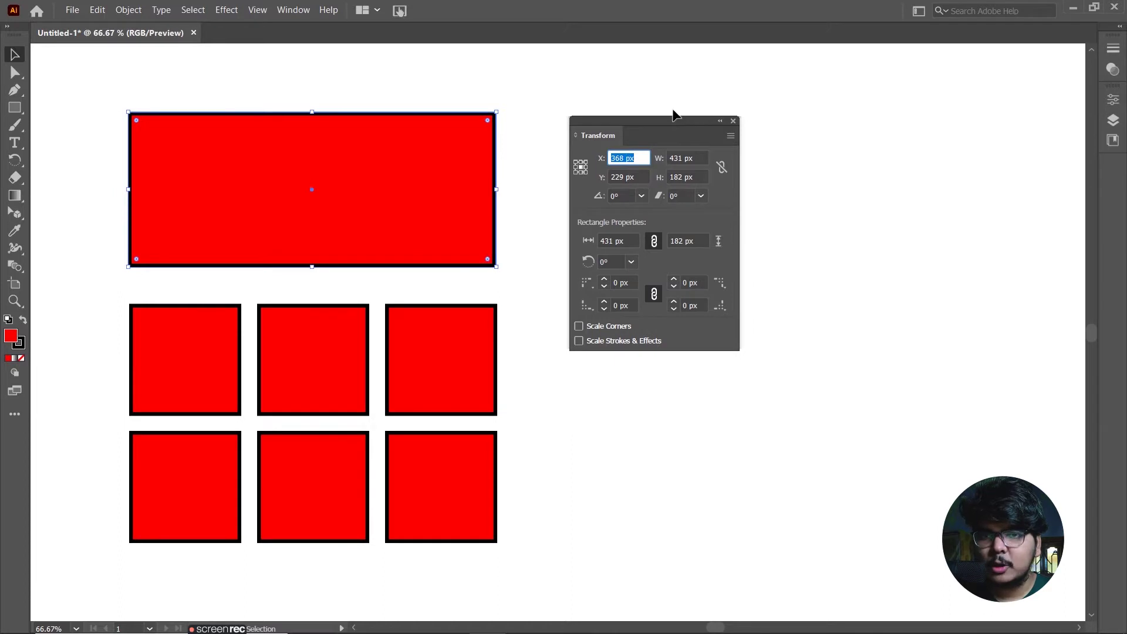
click(684, 157)
key(Up)
key(Up)
key(Up)
key(Up)
key(Up)
key(Up)
key(Up)
key(Up)
key(Up)
key(Up)
key(Up)
key(Up)
key(Up)
key(Up)
key(Up)
key(Up)
key(Up)
key(Up)
key(Up)
key(Up)
key(Up)
key(Up)
key(Up)
key(Up)
key(Down)
key(Down)
key(Down)
key(Down)
key(Down)
key(Down)
key(Down)
key(Down)
key(Down)
key(Down)
key(Down)
key(Down)
key(Down)
key(Down)
key(Down)
- Set the top rectangle's height to 200 px and nudge it to X 371 px
click(690, 174)
key(Up)
key(Up)
key(Up)
key(Up)
key(Up)
key(Up)
key(Up)
key(Up)
key(Up)
key(Up)
key(Up)
key(Up)
key(Up)
key(Up)
key(Up)
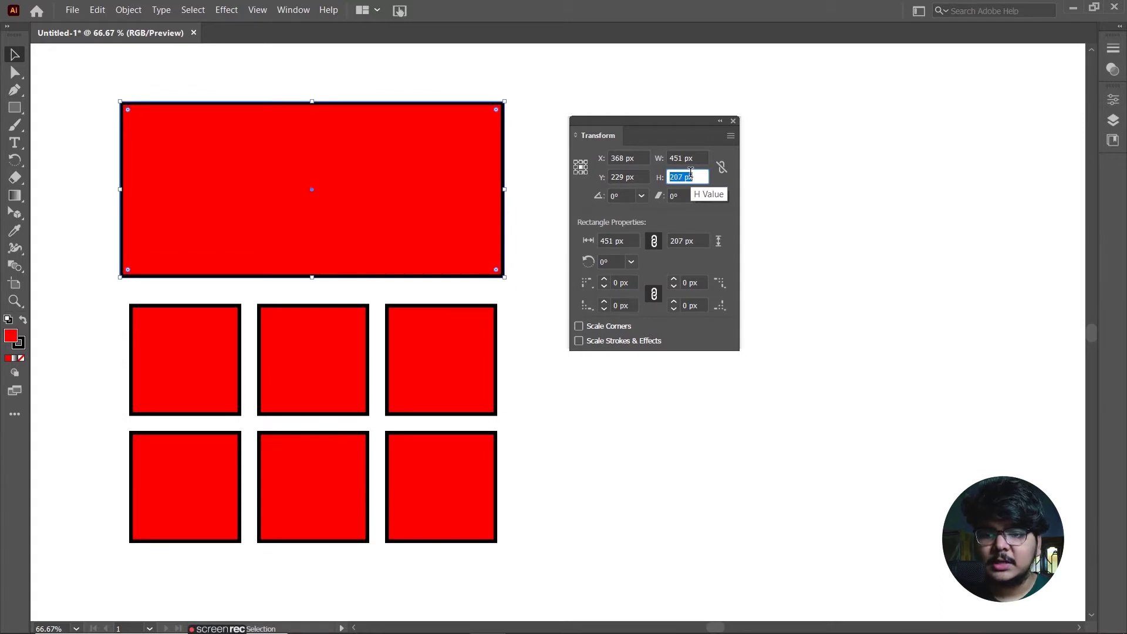
key(Down)
key(Down)
key(Down)
key(Down)
key(Down)
key(Down)
key(Down)
key(Down)
key(Down)
key(Down)
key(Down)
key(Down)
key(Down)
key(Down)
key(Down)
key(Down)
key(Down)
key(Down)
key(Down)
key(Down)
key(Down)
key(Down)
key(Down)
key(Down)
key(Up)
key(Up)
key(Up)
key(Up)
key(Up)
key(Up)
key(Up)
key(Up)
key(Up)
key(Up)
key(Up)
key(Up)
key(Up)
key(Up)
key(Up)
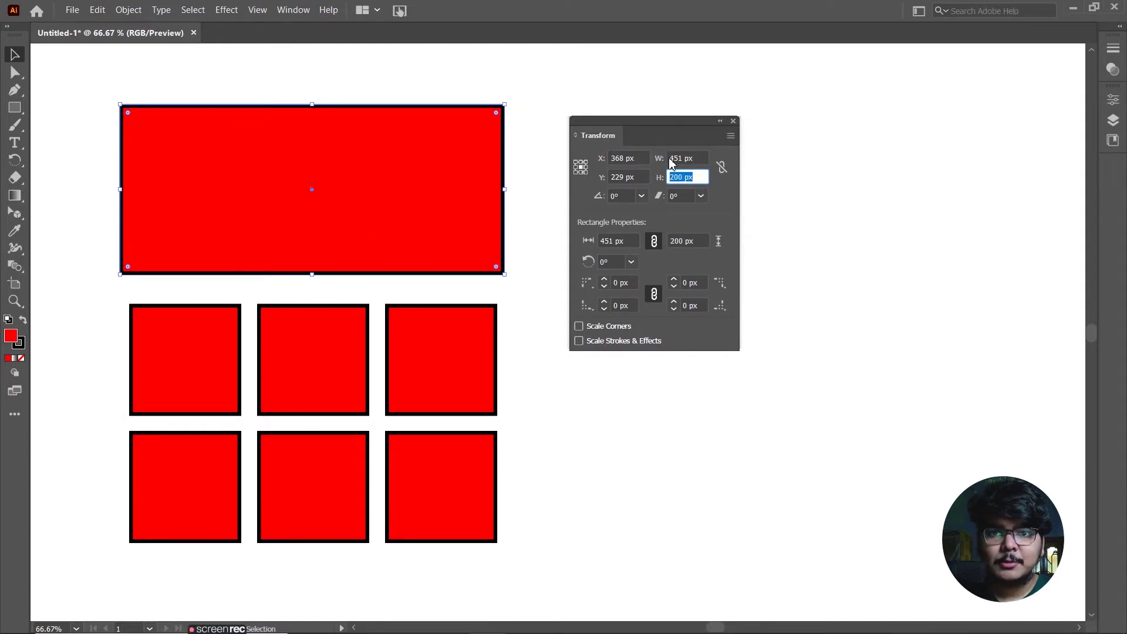
click(625, 158)
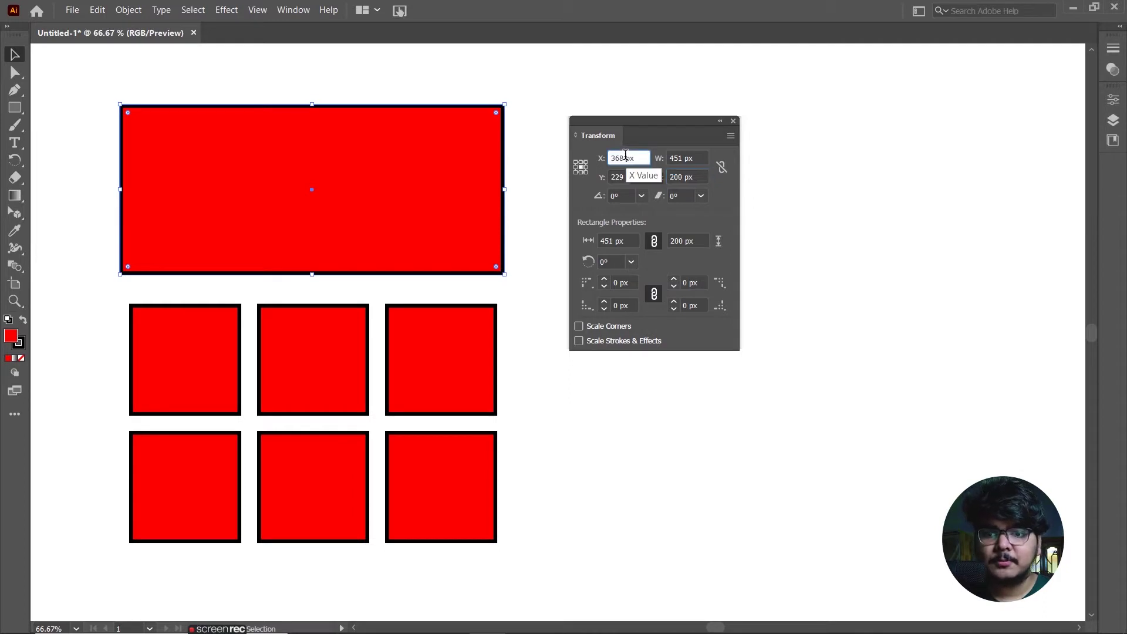
key(Up)
key(Up)
key(Up)
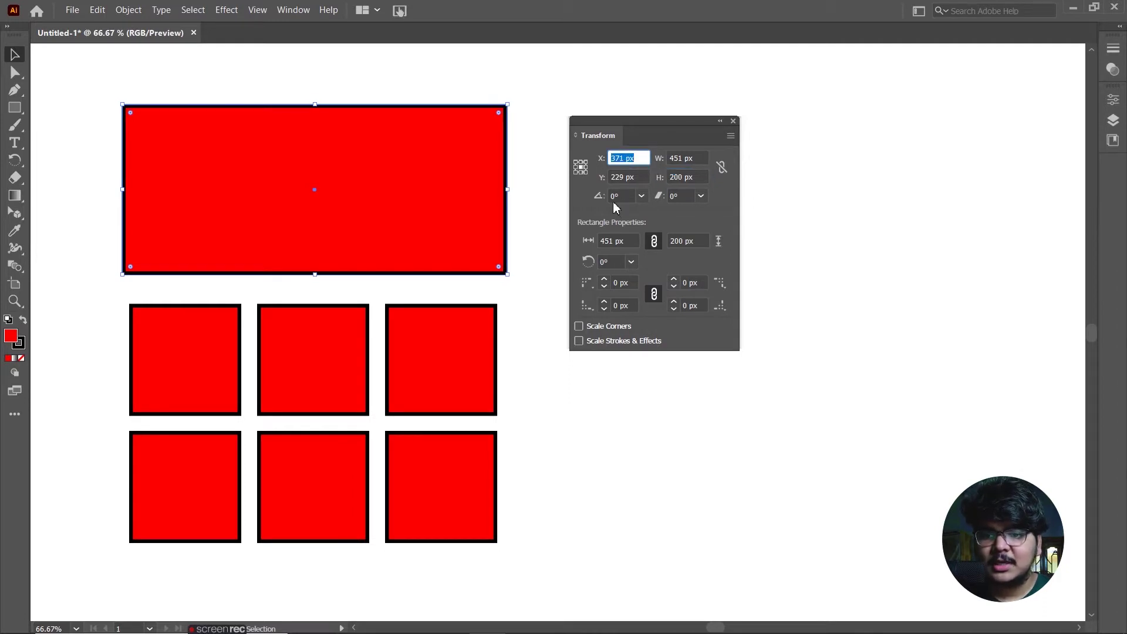
click(623, 196)
- Step the rectangle's rotation through 5°, 37° and past vertical, settling level at 180°
key(Up)
key(Up)
key(Up)
key(Up)
key(Up)
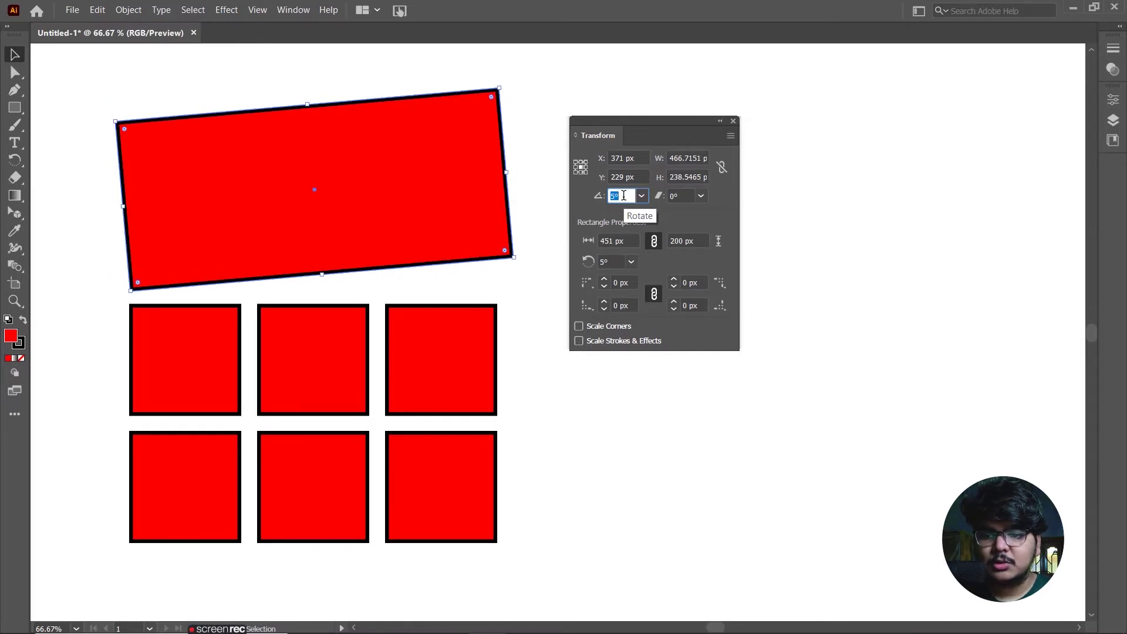
key(Down)
key(Down)
key(Down)
key(Down)
key(Down)
key(Down)
key(Down)
key(Down)
key(Down)
key(Down)
key(Down)
key(Up)
key(Up)
key(Up)
key(Up)
key(Up)
key(Up)
key(Up)
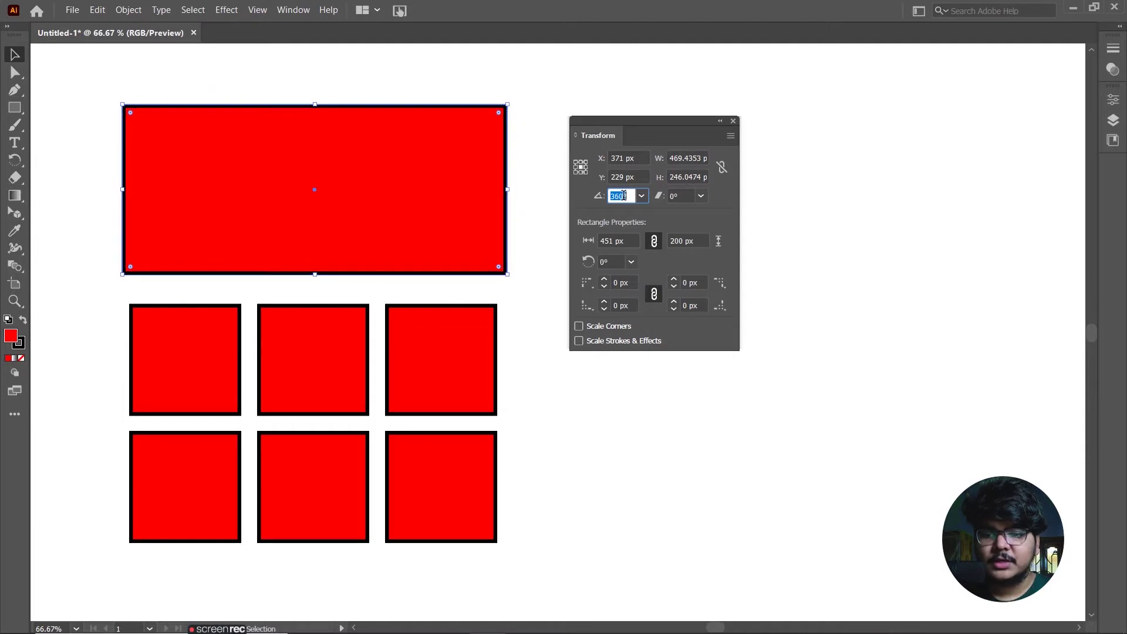
key(Up)
key(Up)
key(Up)
key(Up)
key(Up)
key(Up)
key(Up)
key(Up)
key(Up)
key(Up)
key(Up)
key(Up)
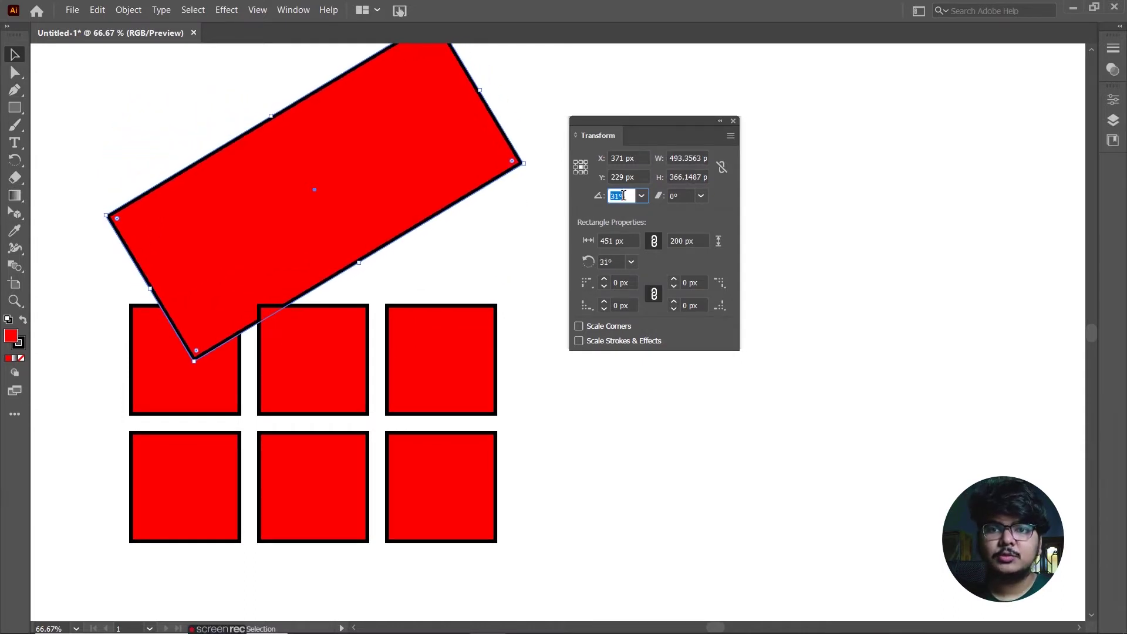
key(Up)
key(Up)
key(Up)
key(Up)
key(Up)
key(Up)
key(Up)
key(Up)
key(Up)
key(Up)
key(Up)
key(Up)
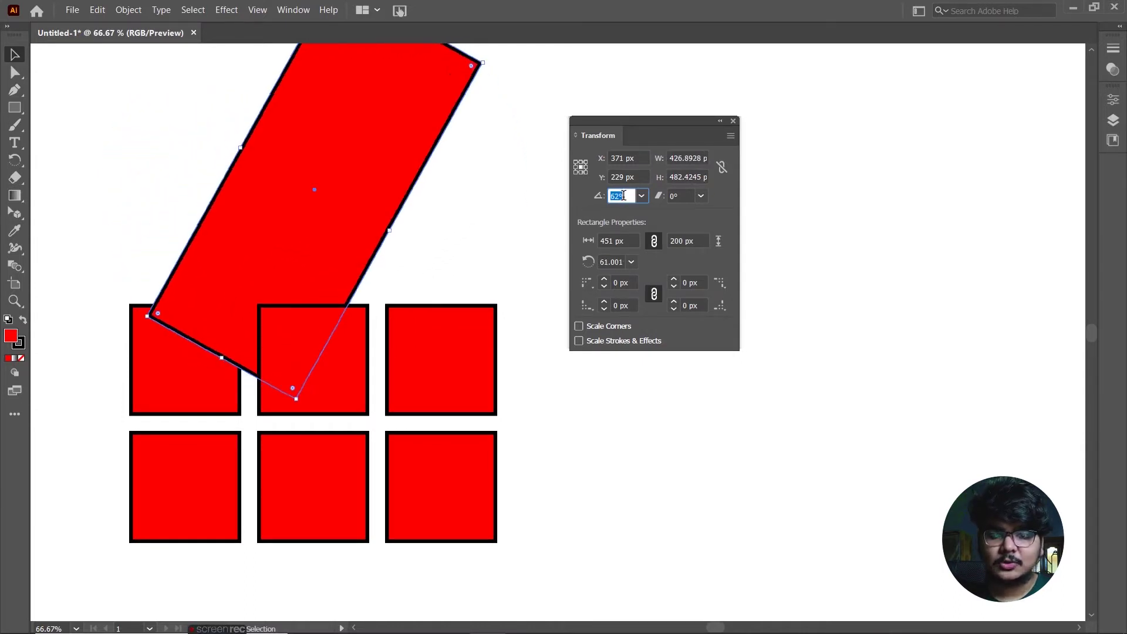
key(Up)
key(Up)
key(Up)
key(Up)
key(Up)
key(Up)
key(Up)
key(Up)
key(Up)
key(Up)
key(Up)
key(Up)
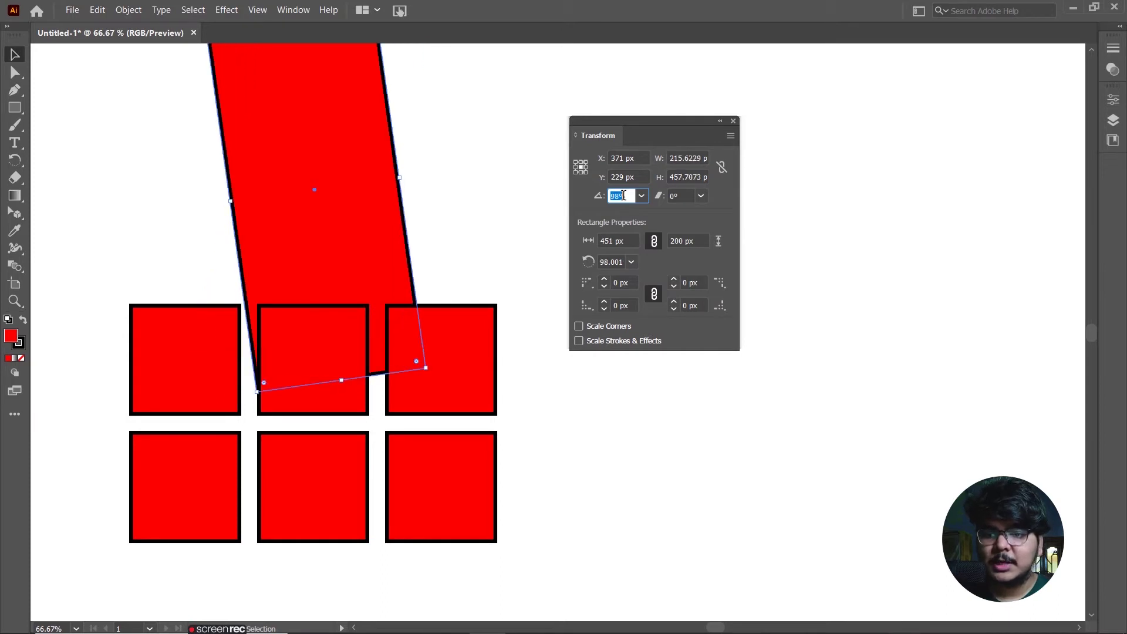
key(Up)
key(Up)
key(Up)
key(Up)
key(Up)
key(Up)
key(Up)
key(Up)
key(Up)
key(Up)
key(Up)
key(Up)
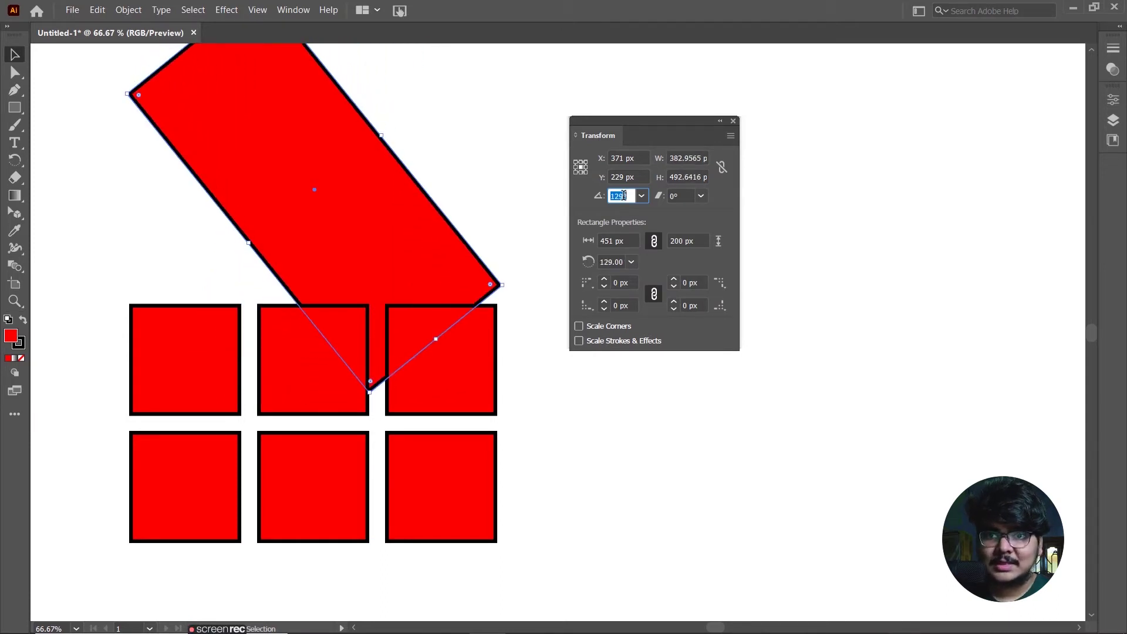
key(Up)
key(Up)
key(Up)
key(Up)
key(Up)
key(Up)
key(Up)
key(Up)
key(Up)
key(Up)
key(Up)
key(Up)
key(Up)
key(Up)
key(Up)
key(Up)
key(Up)
key(Up)
key(Up)
key(Up)
key(Up)
key(Up)
key(Up)
key(Up)
key(Up)
key(Up)
key(Up)
key(Down)
key(Down)
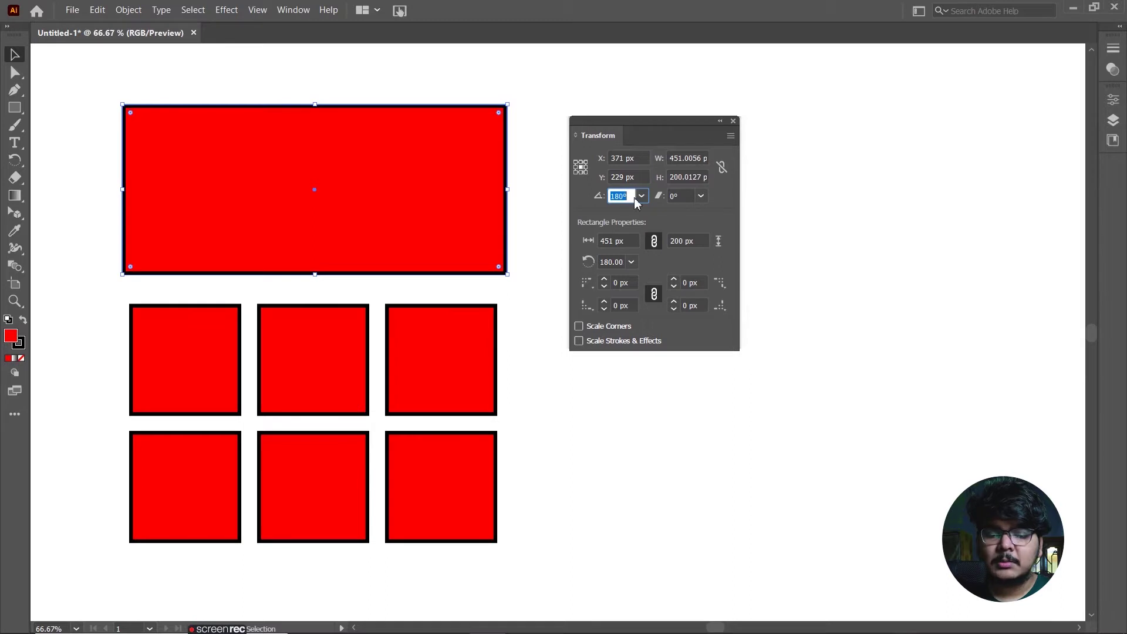
key(Up)
key(Up)
key(Up)
key(Up)
key(Up)
key(Up)
key(Up)
key(Up)
key(Up)
key(Up)
key(Up)
key(Up)
key(Up)
key(Up)
key(Up)
key(Up)
key(Up)
key(Up)
key(Up)
key(Up)
key(Up)
key(Up)
key(Up)
key(Up)
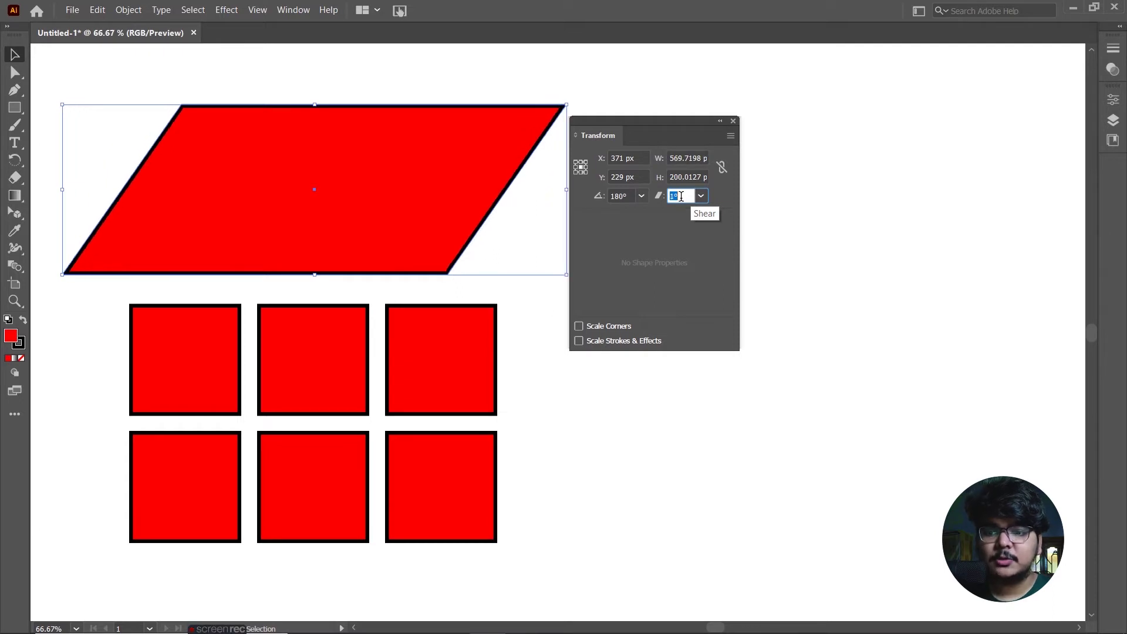
key(Down)
key(Down)
key(Down)
key(Down)
key(Down)
key(Down)
key(Down)
key(Down)
key(Down)
key(Down)
key(Down)
key(Down)
key(Down)
key(Down)
key(Down)
key(Down)
key(Down)
key(Down)
key(Down)
key(Down)
key(Down)
key(Down)
key(Down)
key(Down)
key(Down)
key(Down)
key(Down)
key(Down)
key(Down)
key(Up)
key(Up)
key(Up)
key(Up)
key(Up)
key(Up)
key(Up)
key(Up)
key(Up)
key(Up)
key(Up)
key(Up)
key(Up)
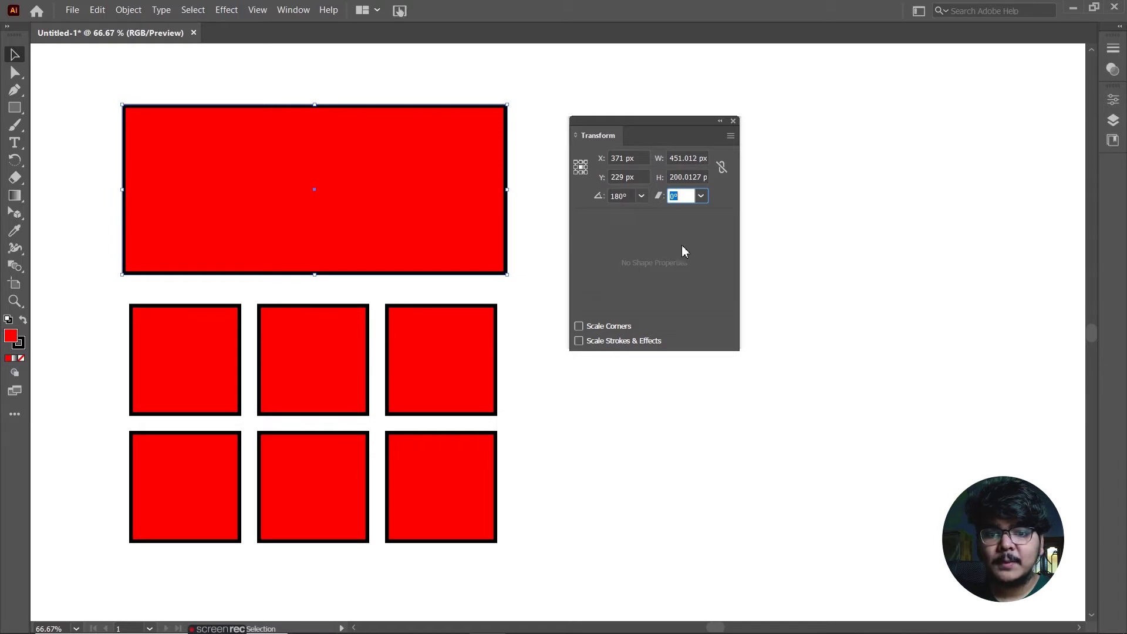
- Reselect the rectangle, unlink Constrain Proportions and set its width to 472 px
drag(340, 79, 478, 207)
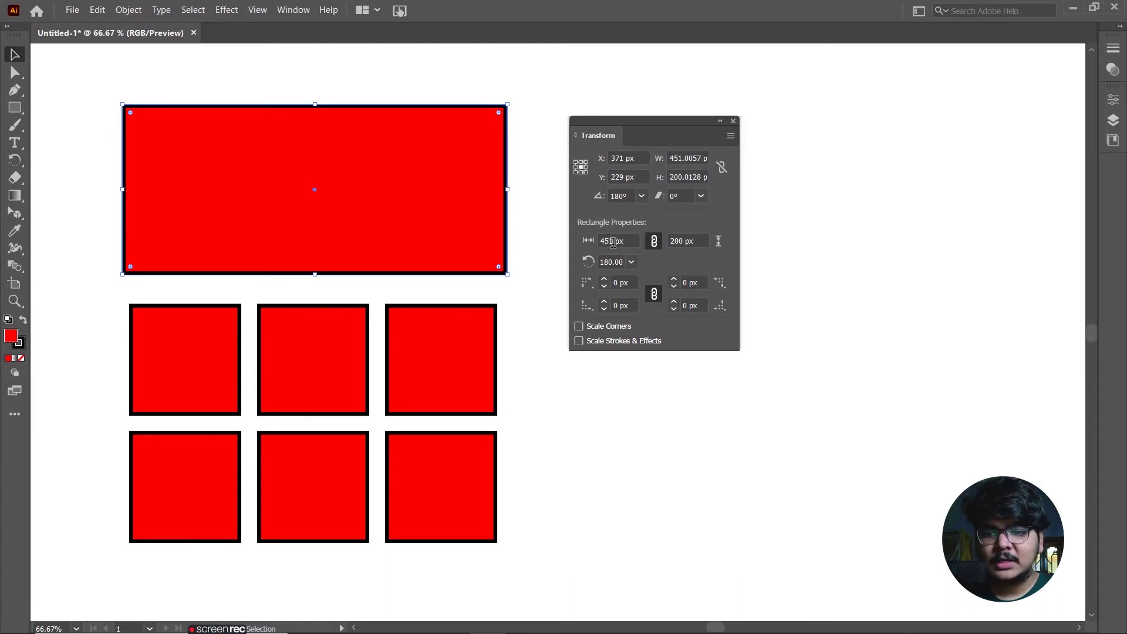
key(Up)
key(Up)
key(Up)
key(Up)
key(Up)
key(Up)
key(Up)
key(Up)
key(Up)
key(Up)
key(Up)
key(Up)
key(Up)
key(Up)
key(Up)
key(Up)
key(Up)
key(Up)
key(Up)
key(Up)
key(Up)
key(Up)
key(Up)
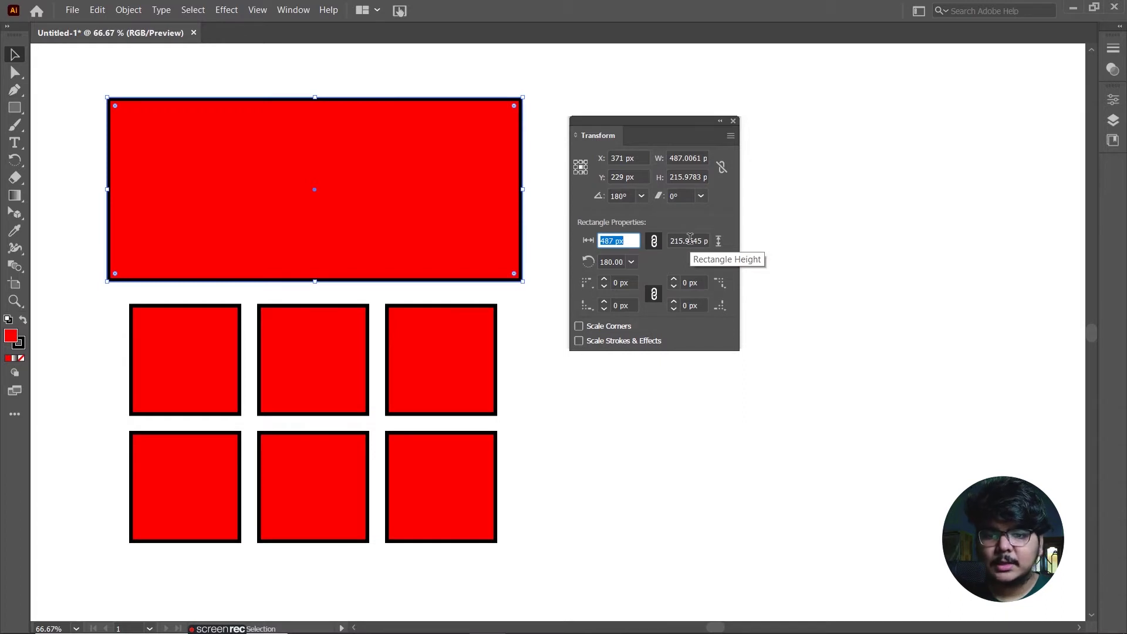
click(654, 242)
key(Up)
key(Up)
key(Up)
- Set the rectangle's height to 211 px independently and restore its angle to 180°
key(Up)
key(Up)
key(Up)
key(Up)
key(Up)
key(Up)
key(Up)
key(Down)
key(Down)
key(Down)
key(Down)
key(Down)
key(Down)
key(Down)
key(Down)
key(Down)
click(688, 240)
key(Up)
key(Up)
key(Up)
key(Up)
key(Up)
key(Down)
key(Down)
key(Down)
key(Down)
key(Down)
key(Down)
key(Down)
key(Down)
key(Down)
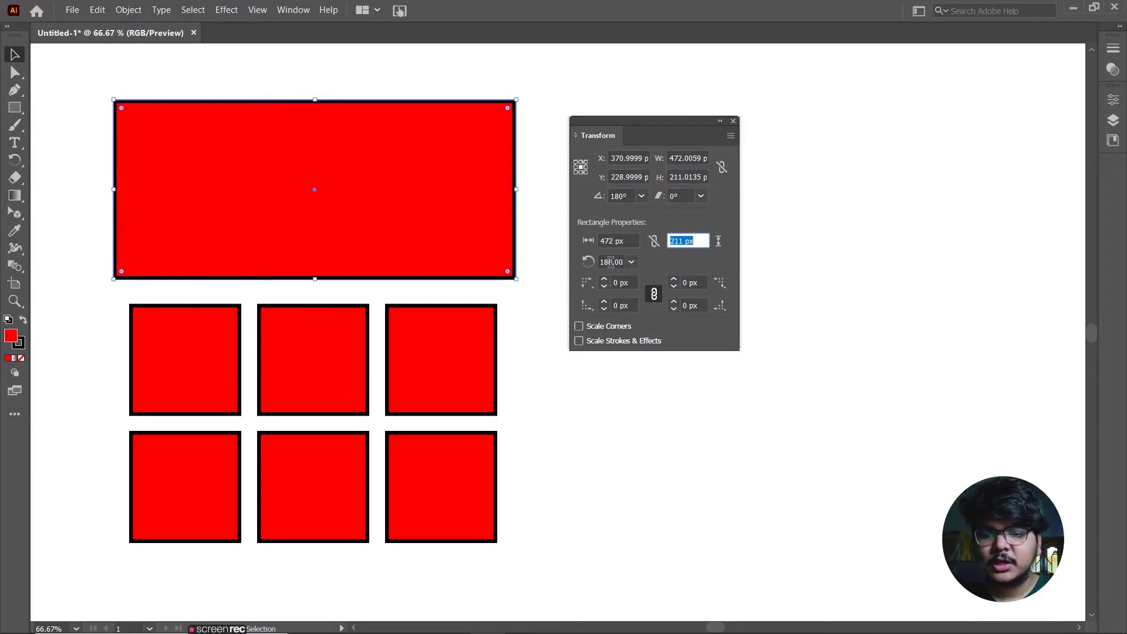
key(Up)
key(Up)
key(Up)
key(Down)
key(Down)
key(Down)
key(Down)
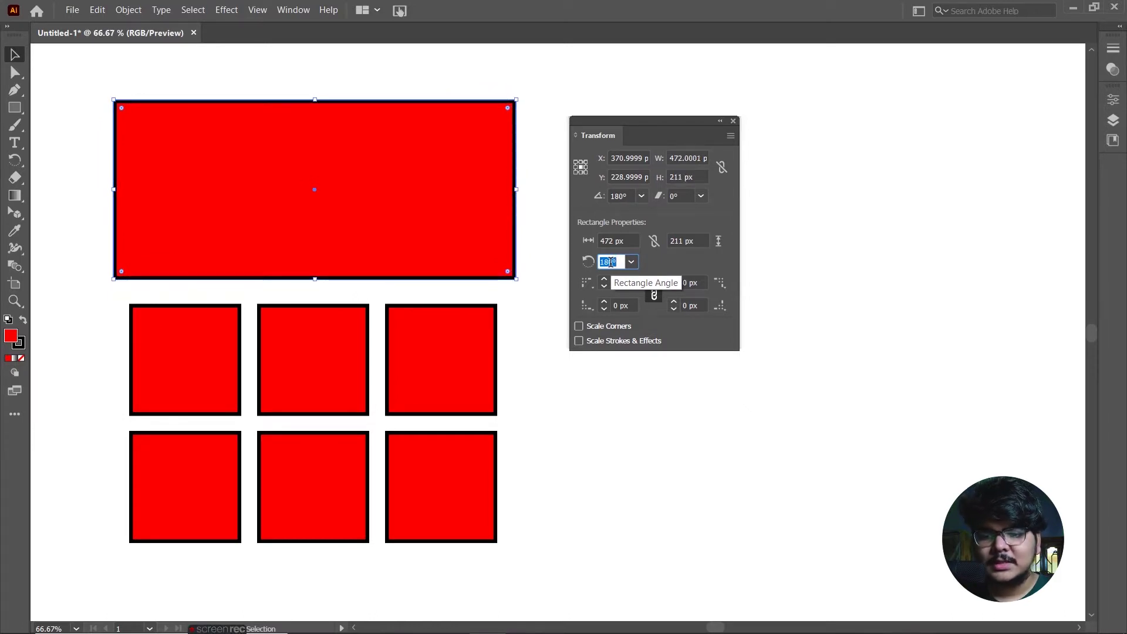
key(Return)
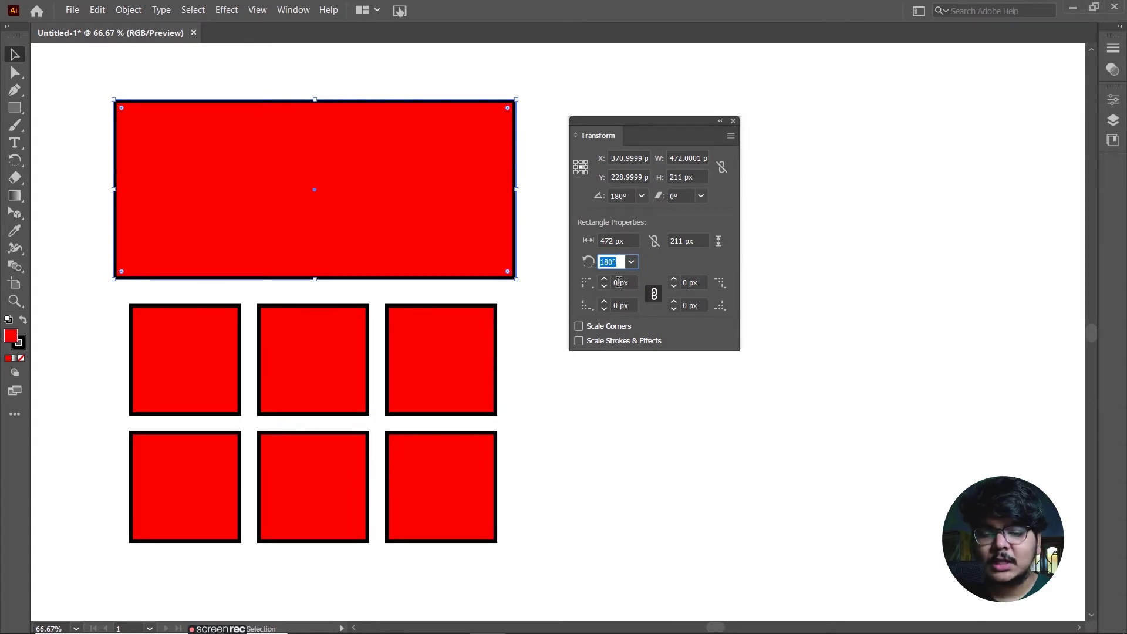
click(619, 282)
key(Up)
key(Up)
key(Up)
key(Up)
key(Up)
key(Up)
key(Up)
key(Up)
key(Up)
key(Up)
key(Up)
key(Up)
key(Up)
key(Up)
key(Up)
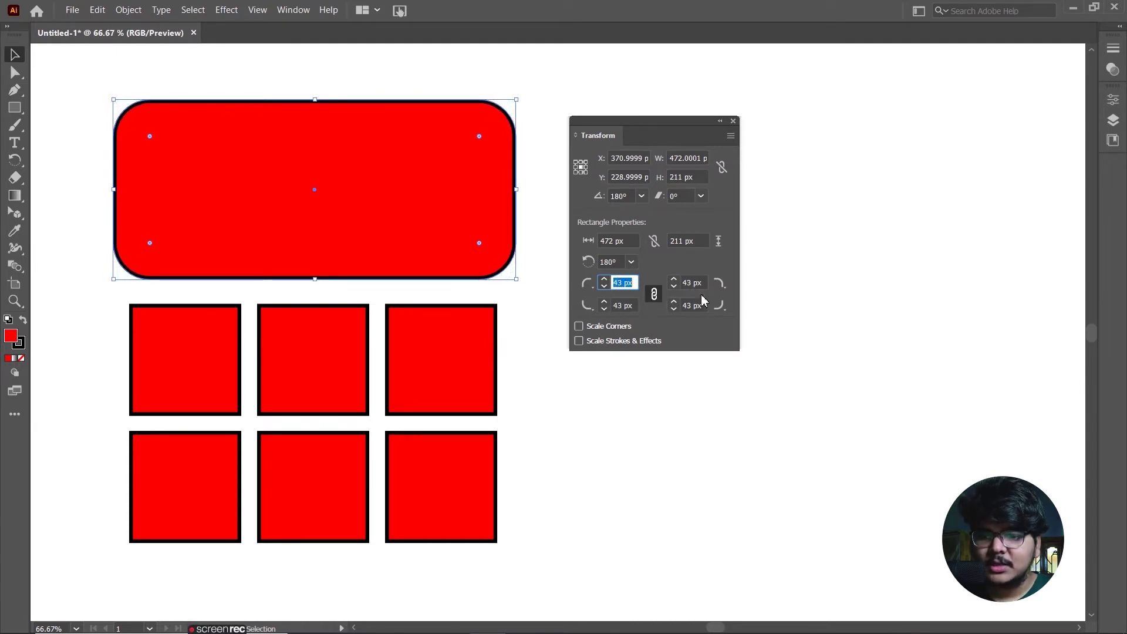
click(654, 294)
click(618, 282)
key(Up)
key(Up)
key(Up)
key(Up)
key(Up)
key(Up)
key(Up)
key(Up)
key(Up)
key(Up)
key(Up)
key(Up)
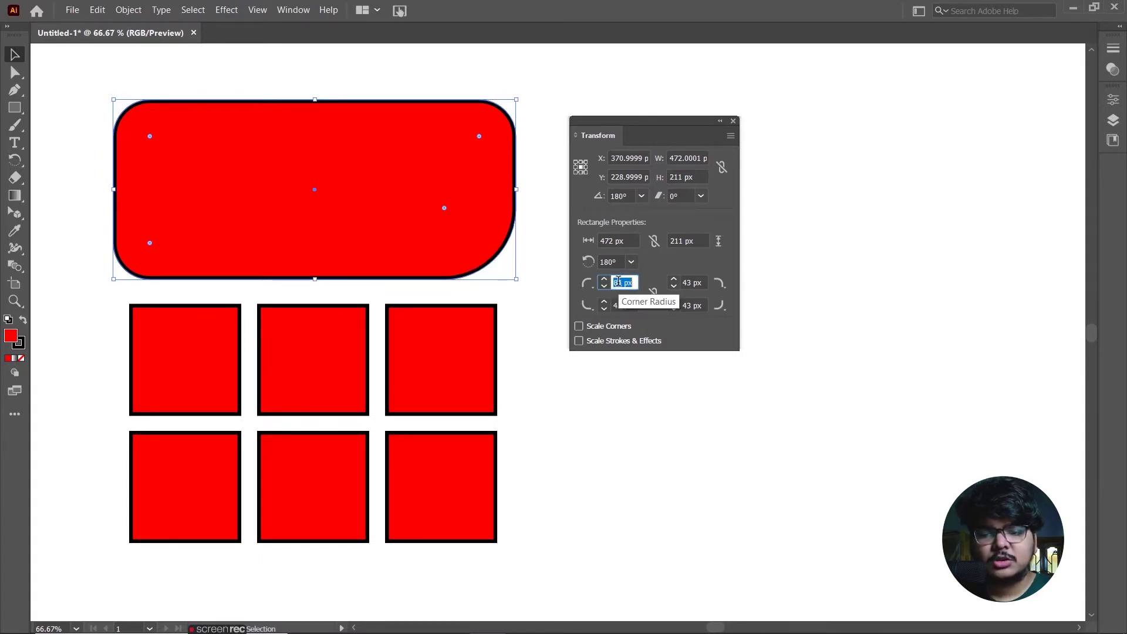
key(Up)
key(Up)
key(Up)
click(686, 283)
key(Down)
key(Down)
key(Down)
key(Down)
key(Down)
key(Down)
key(Down)
key(Down)
key(Down)
key(Down)
key(Down)
key(Down)
key(Down)
key(Down)
key(Down)
click(690, 306)
key(Down)
key(Up)
key(Up)
key(Up)
key(Up)
key(Up)
key(Up)
click(628, 304)
key(Down)
key(Down)
key(Down)
key(Down)
key(Down)
key(Down)
key(Down)
key(Down)
key(Down)
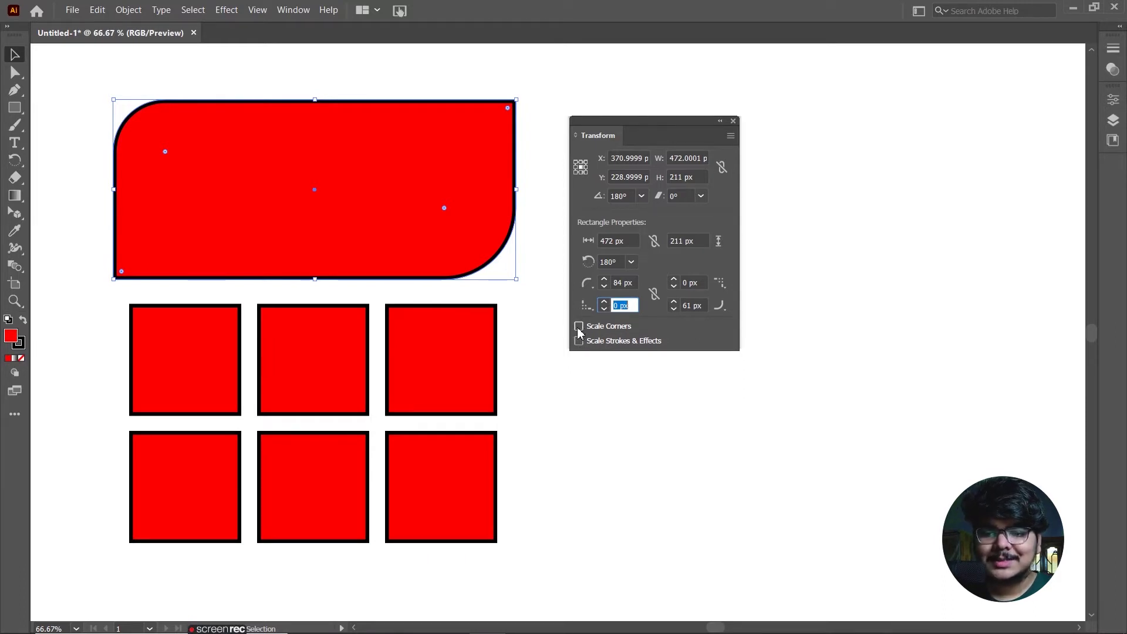
drag(161, 143, 85, 88)
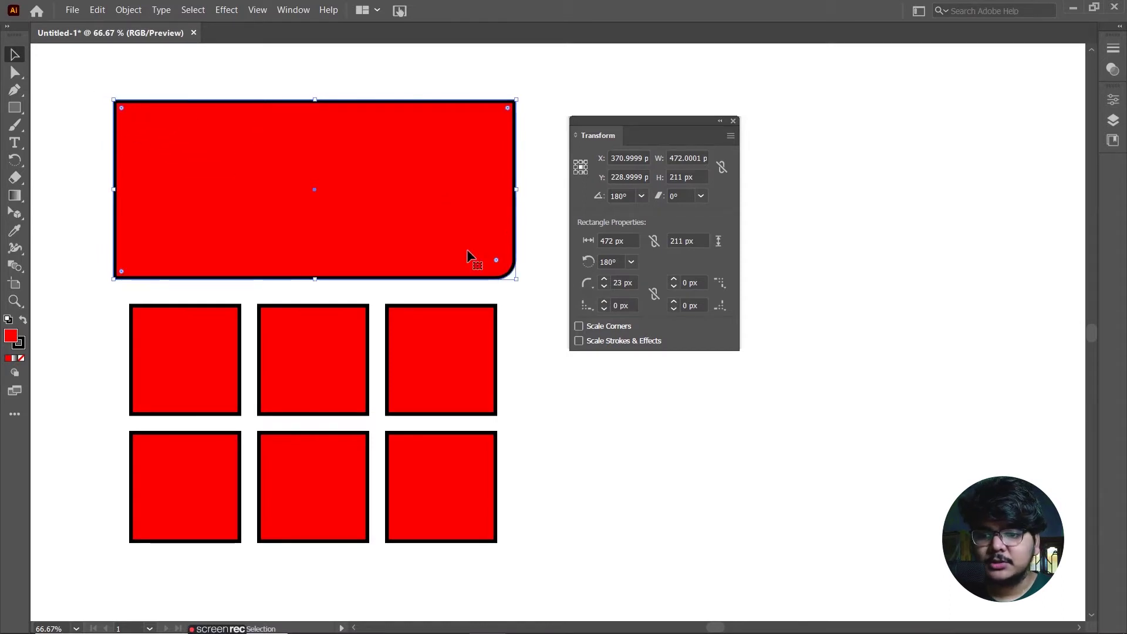
drag(496, 259, 512, 276)
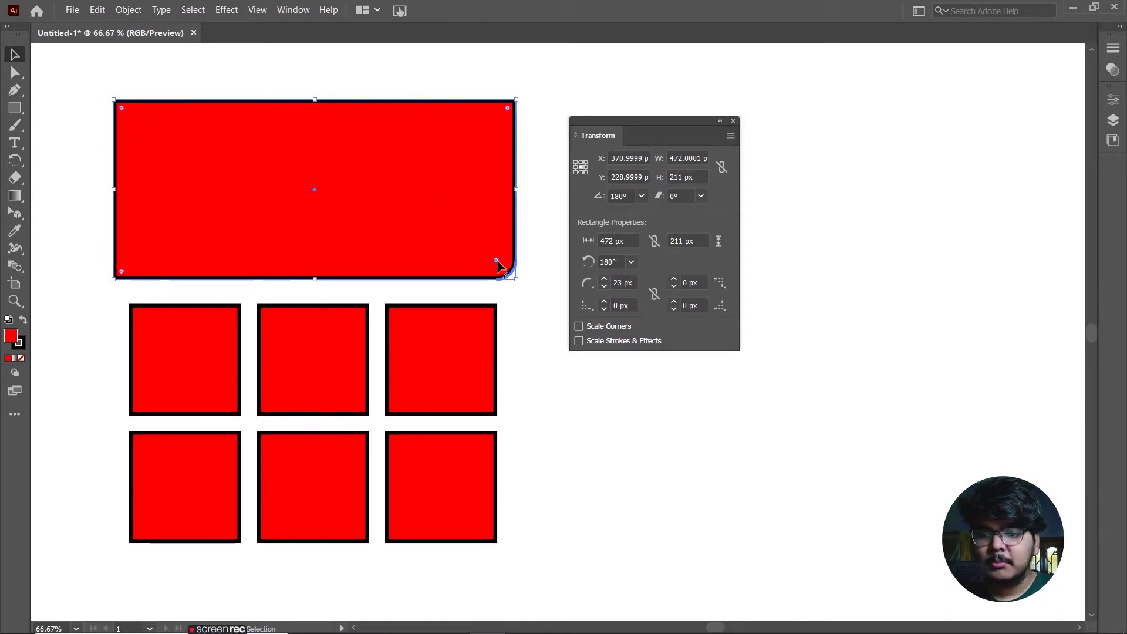
- Shrink the top rectangle and round its corners to about 7.8 px with the corner widget
click(359, 90)
click(359, 191)
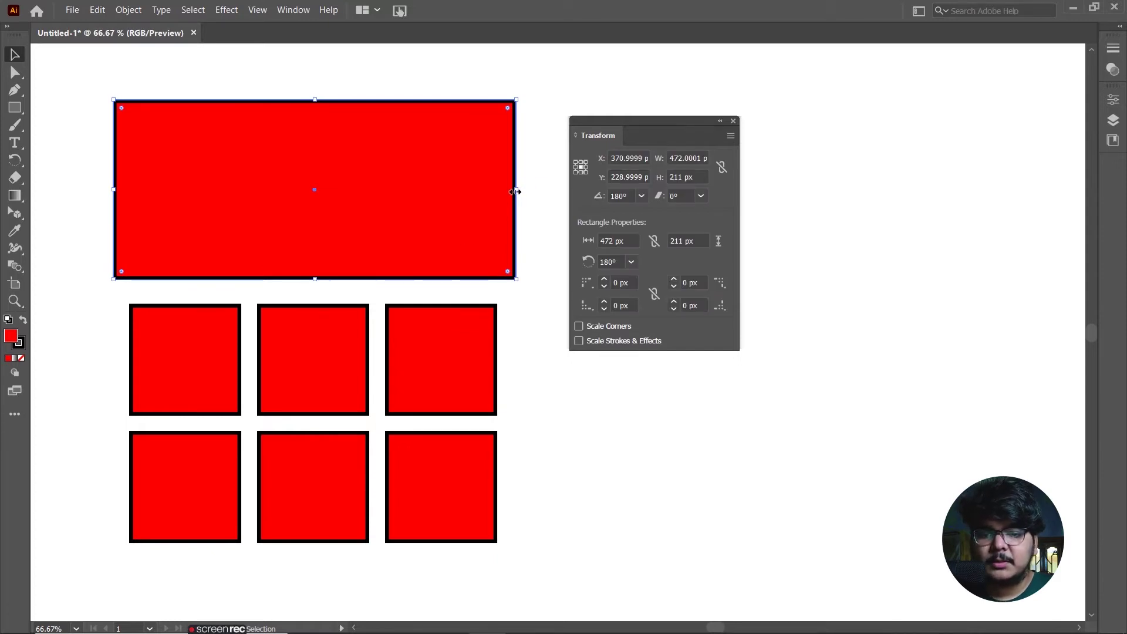
drag(515, 191, 434, 191)
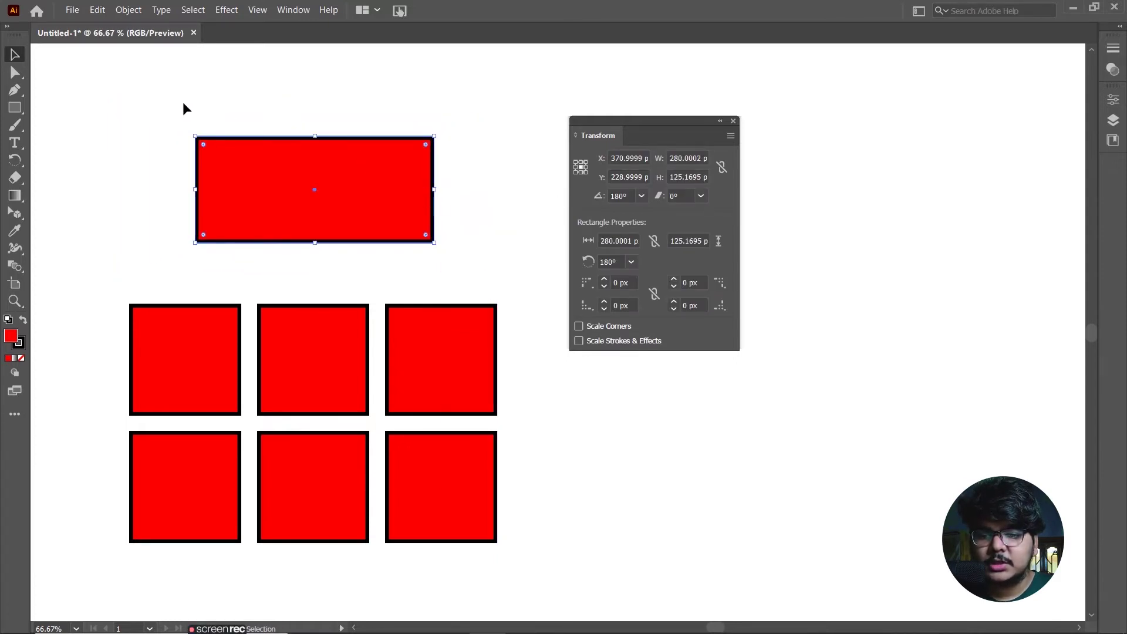
drag(203, 144, 209, 151)
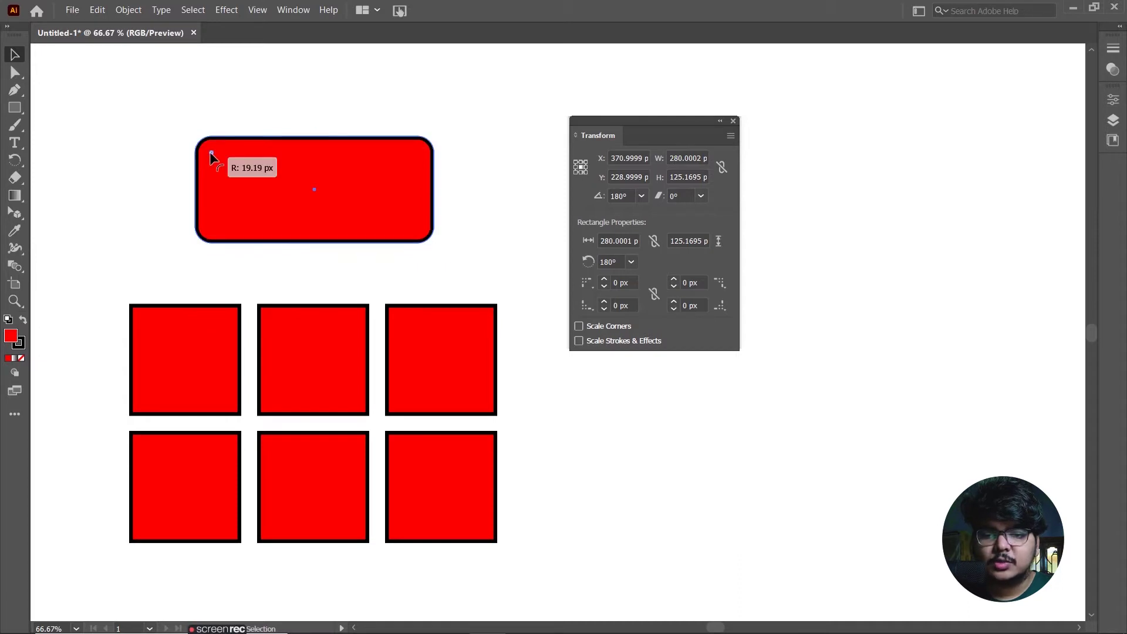
drag(209, 150, 200, 142)
- Test-scale the rectangle up, then undo to keep it 280 × 125 px
click(327, 111)
click(392, 181)
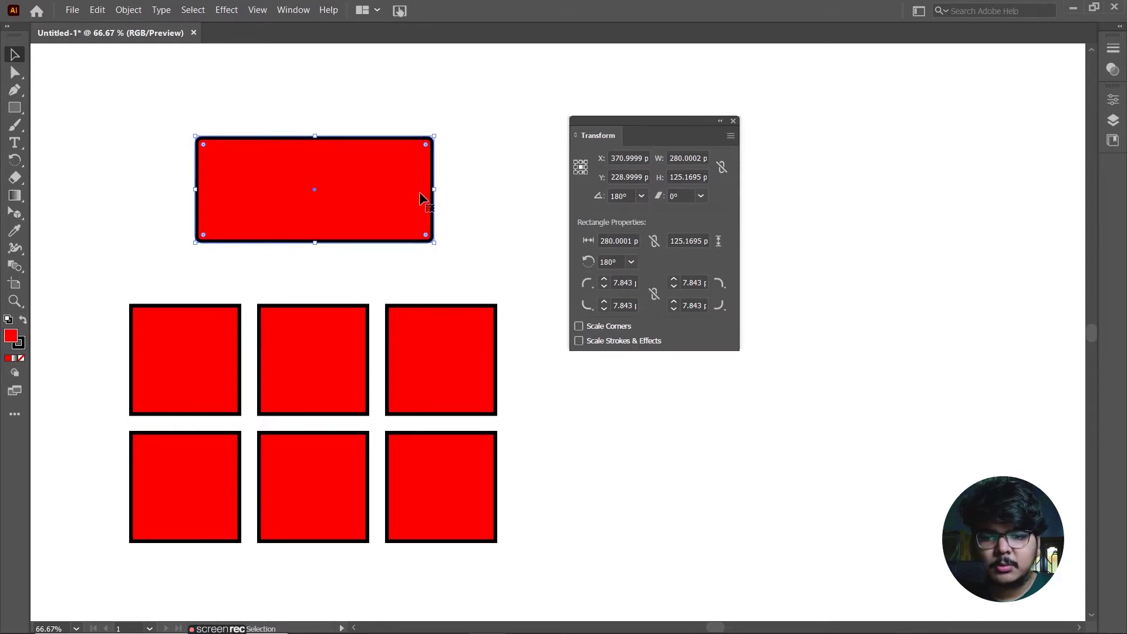
drag(433, 190, 517, 236)
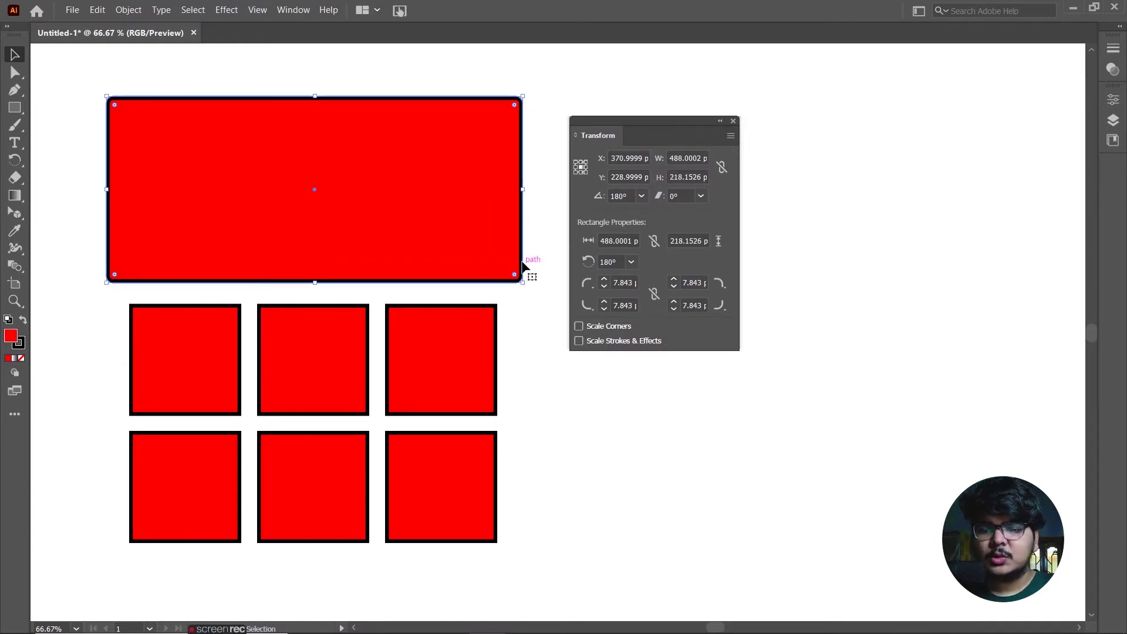
key(ctrl+z)
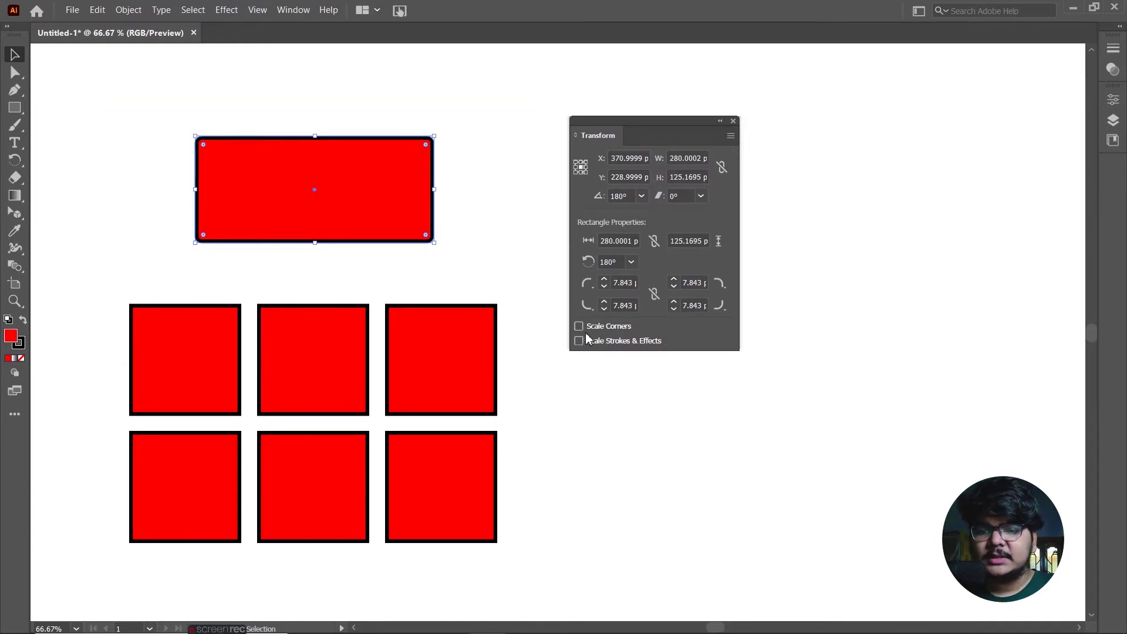
- Toggle Scale Corners, round the corners more and resize the rectangle to 428 × 191.33 px
click(578, 326)
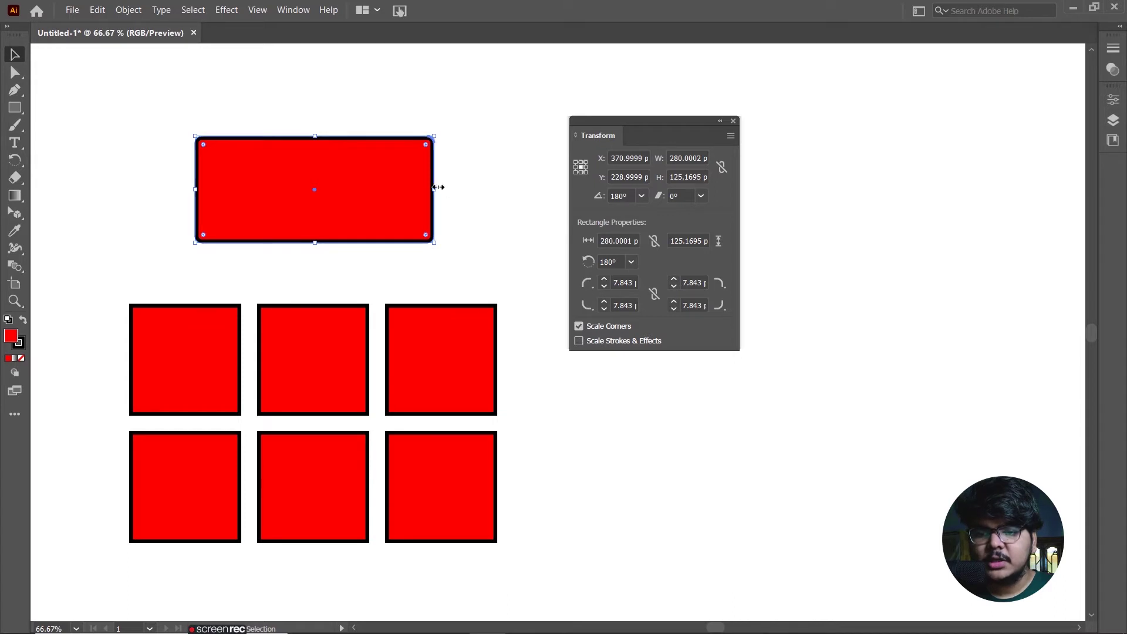
drag(434, 192, 542, 220)
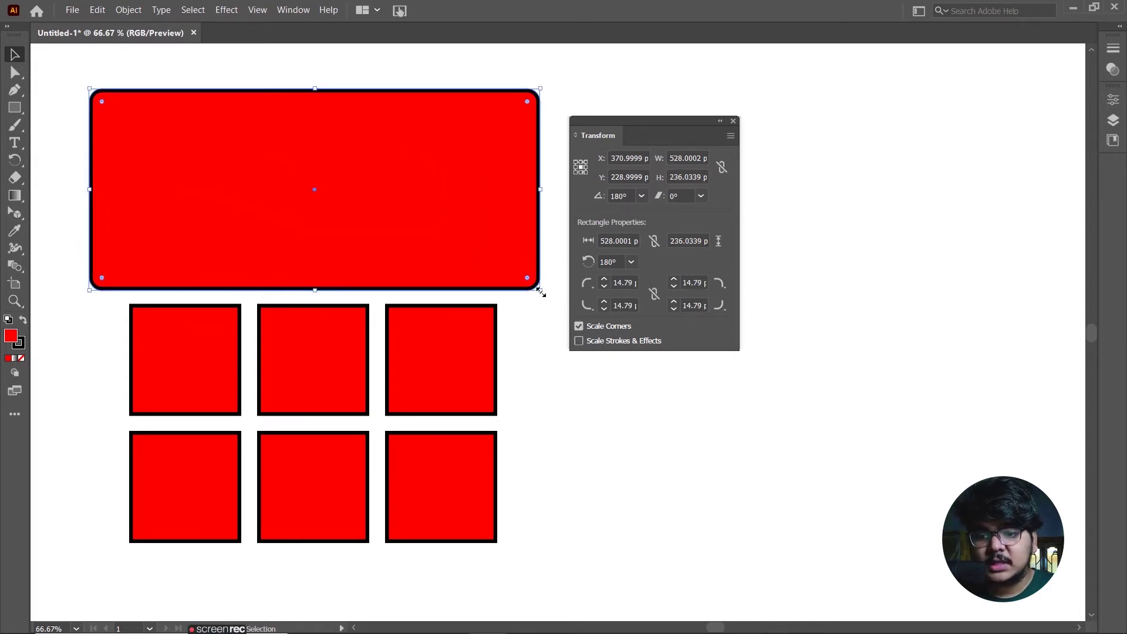
drag(525, 279, 484, 250)
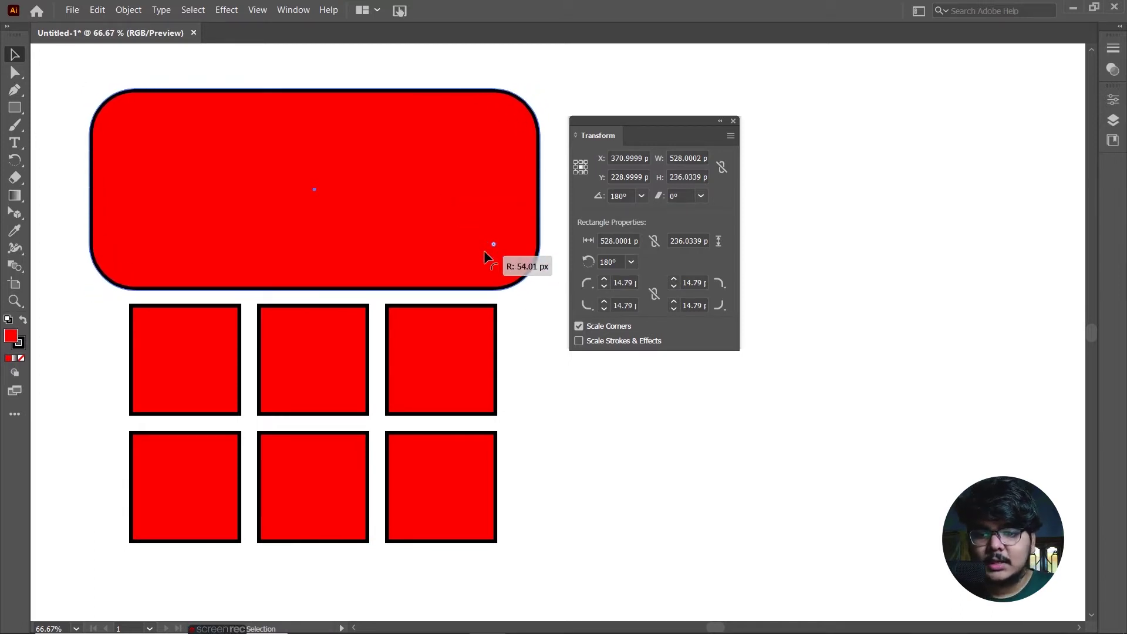
mouse_move(540, 189)
mouse_down()
mouse_move(448, 216)
mouse_move(402, 213)
mouse_move(530, 222)
mouse_move(398, 236)
mouse_move(493, 237)
mouse_up()
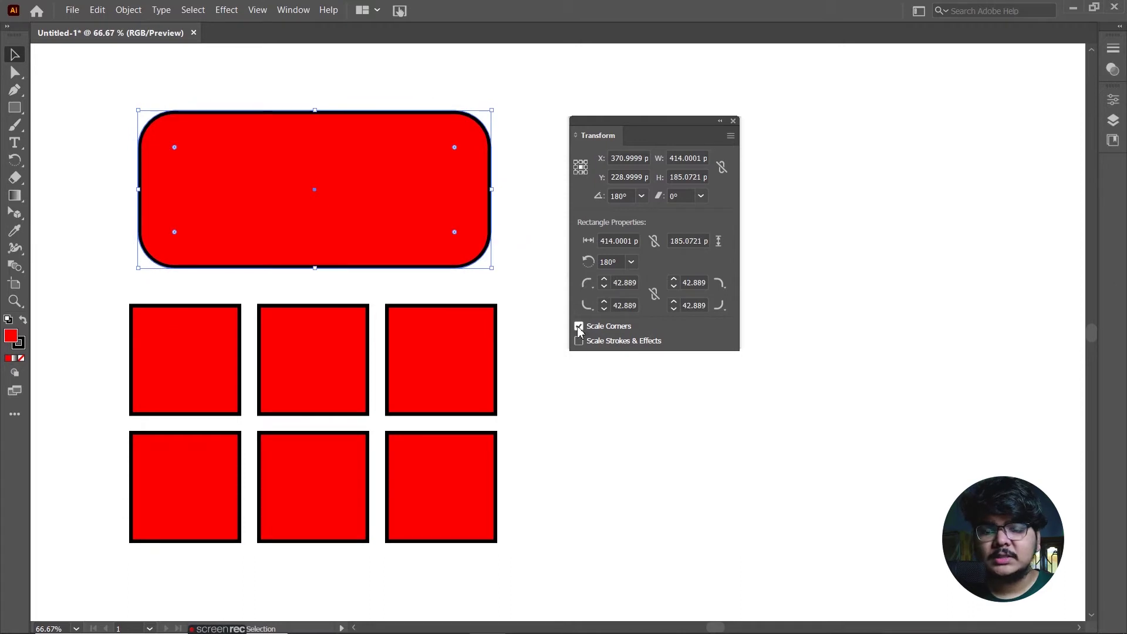
mouse_move(493, 190)
mouse_down()
mouse_move(384, 217)
mouse_move(518, 266)
mouse_move(513, 247)
mouse_up()
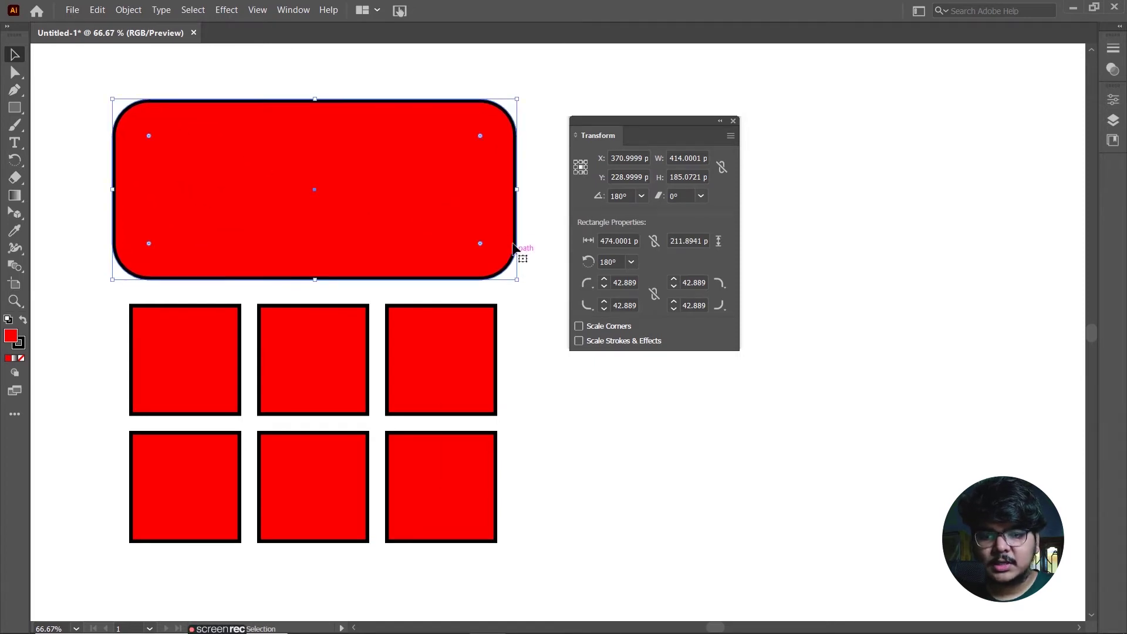
click(578, 326)
mouse_move(516, 192)
mouse_down()
mouse_move(556, 257)
mouse_move(505, 271)
mouse_move(357, 262)
mouse_move(543, 289)
mouse_move(365, 298)
mouse_move(506, 297)
mouse_move(495, 291)
mouse_up()
click(579, 326)
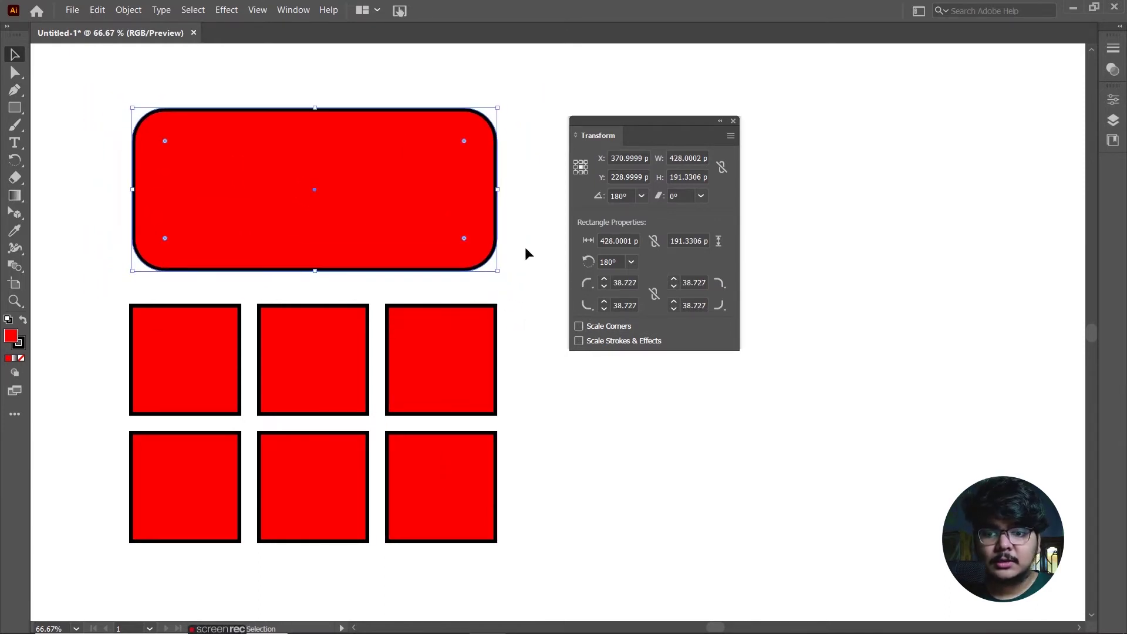
- Resize the rectangle to 199.7 px tall with Scale Strokes & Effects and Scale Corners off, reference point top-left
mouse_move(497, 189)
mouse_down()
mouse_move(359, 218)
mouse_move(505, 251)
mouse_move(543, 279)
mouse_move(379, 273)
mouse_move(513, 282)
mouse_move(500, 283)
mouse_up()
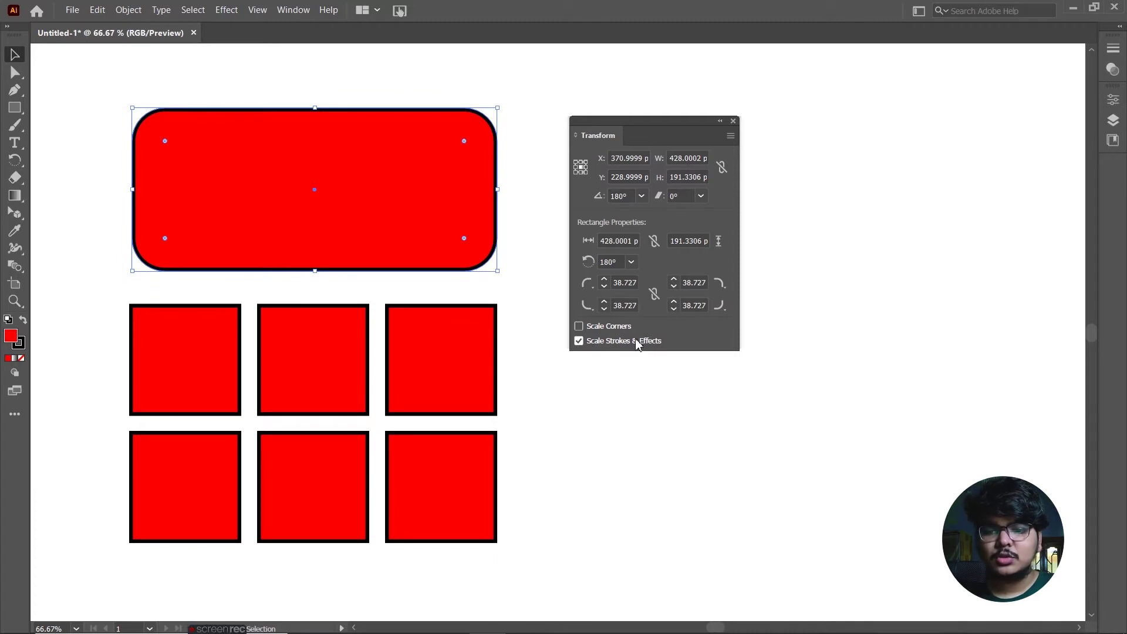
mouse_move(498, 189)
mouse_down()
mouse_move(335, 219)
mouse_move(431, 224)
mouse_move(564, 297)
mouse_move(390, 287)
mouse_move(522, 274)
mouse_move(504, 272)
mouse_up()
click(578, 340)
mouse_move(502, 189)
mouse_down()
mouse_move(372, 192)
mouse_move(497, 223)
mouse_up()
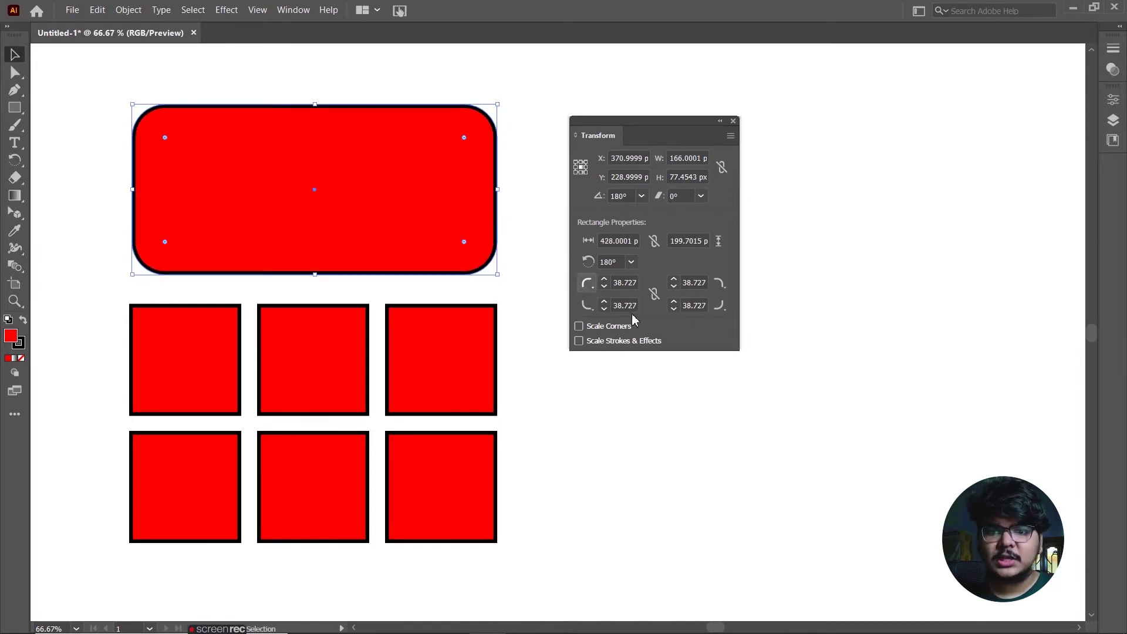
click(578, 325)
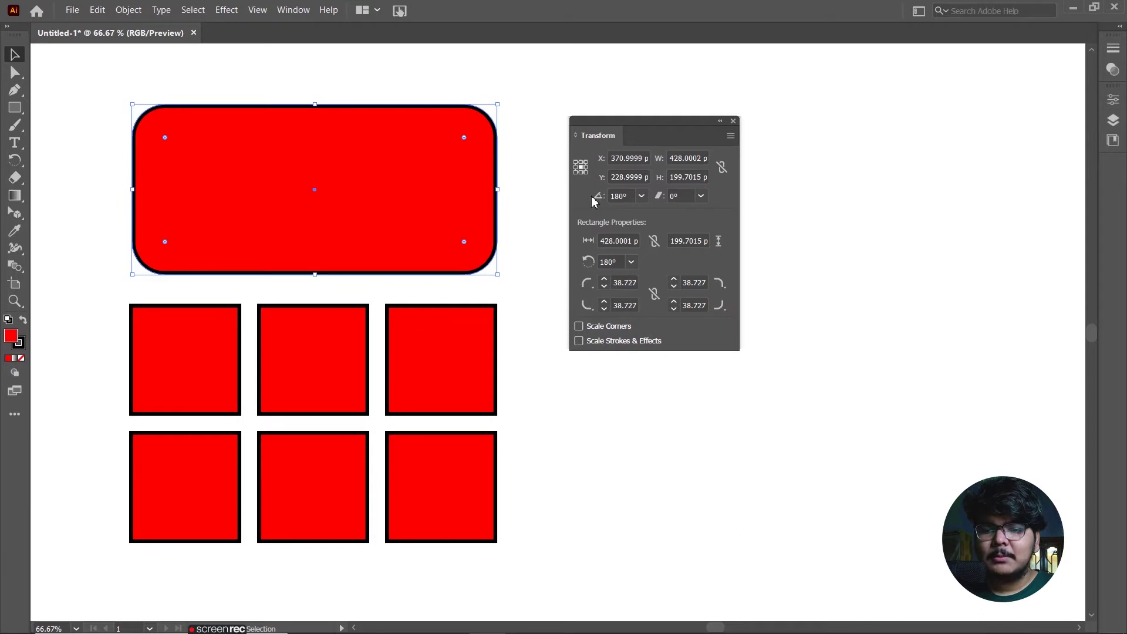
click(575, 162)
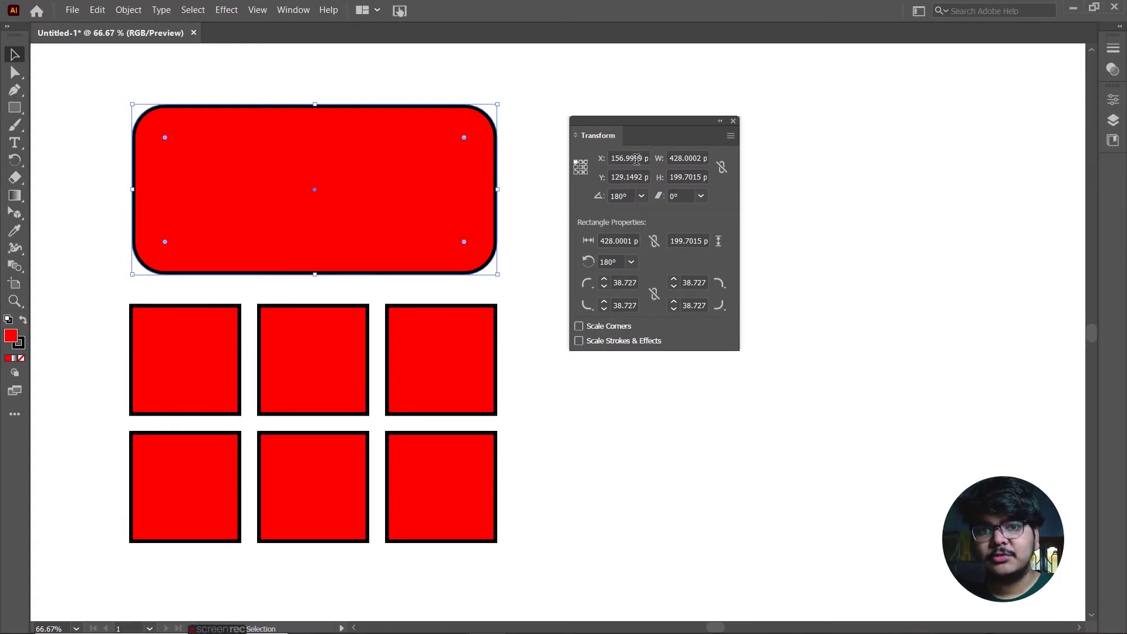
- Scroll in the Transform panel and set the reference point back to the centre
click(688, 159)
scroll(690, 158, up, 5)
scroll(689, 159, up, 4)
scroll(690, 158, up, 4)
scroll(689, 158, up, 4)
scroll(689, 158, up, 10)
scroll(690, 158, up, 7)
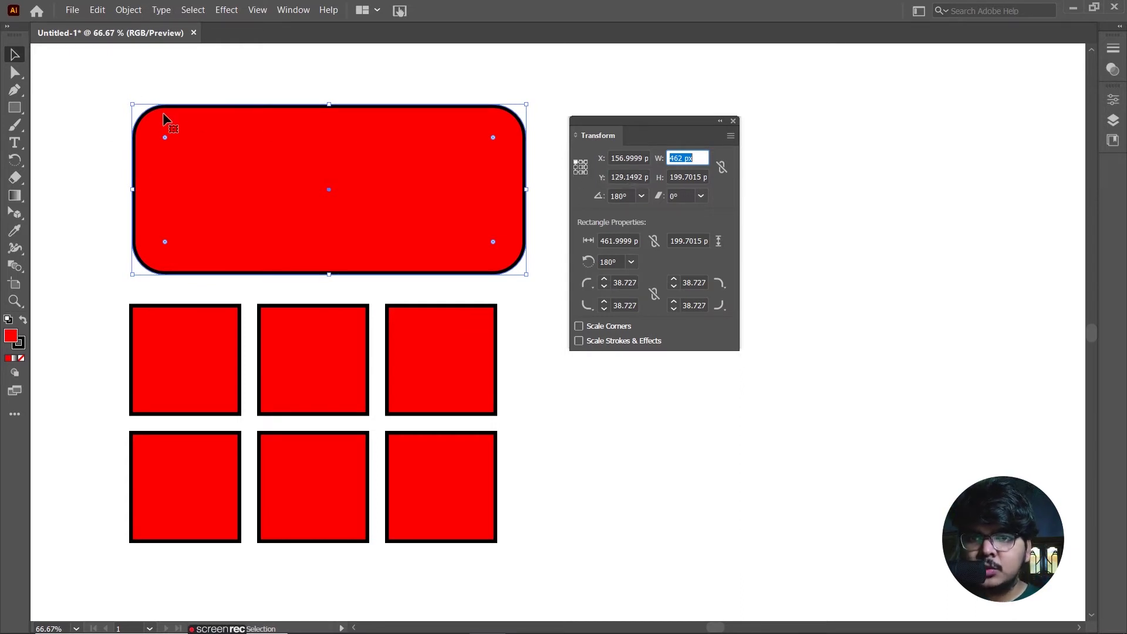
click(576, 168)
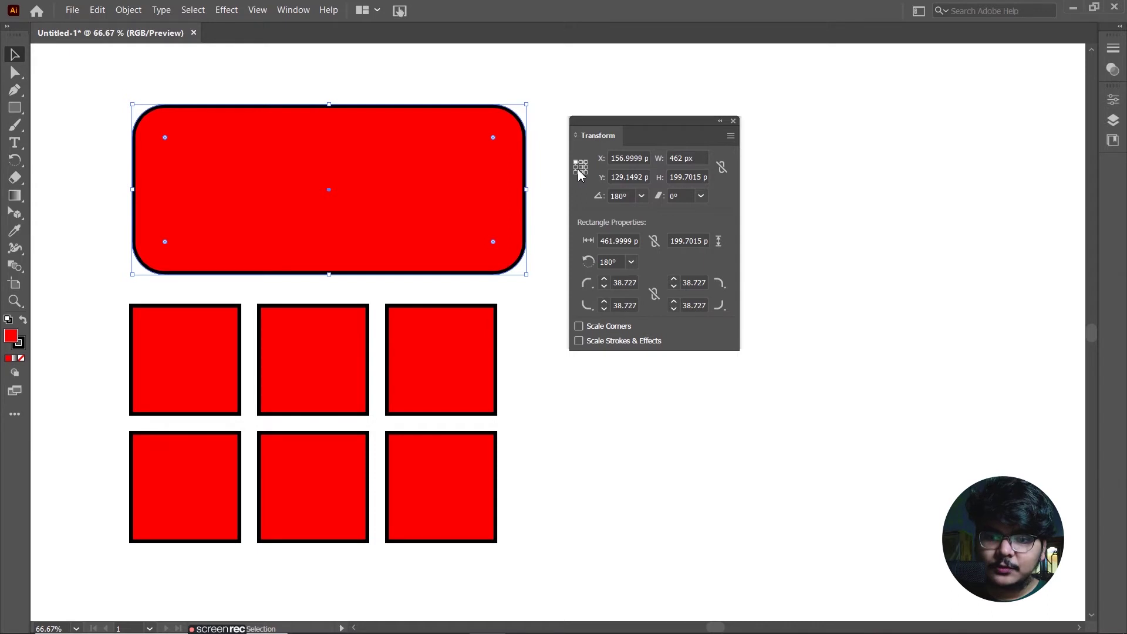
click(580, 166)
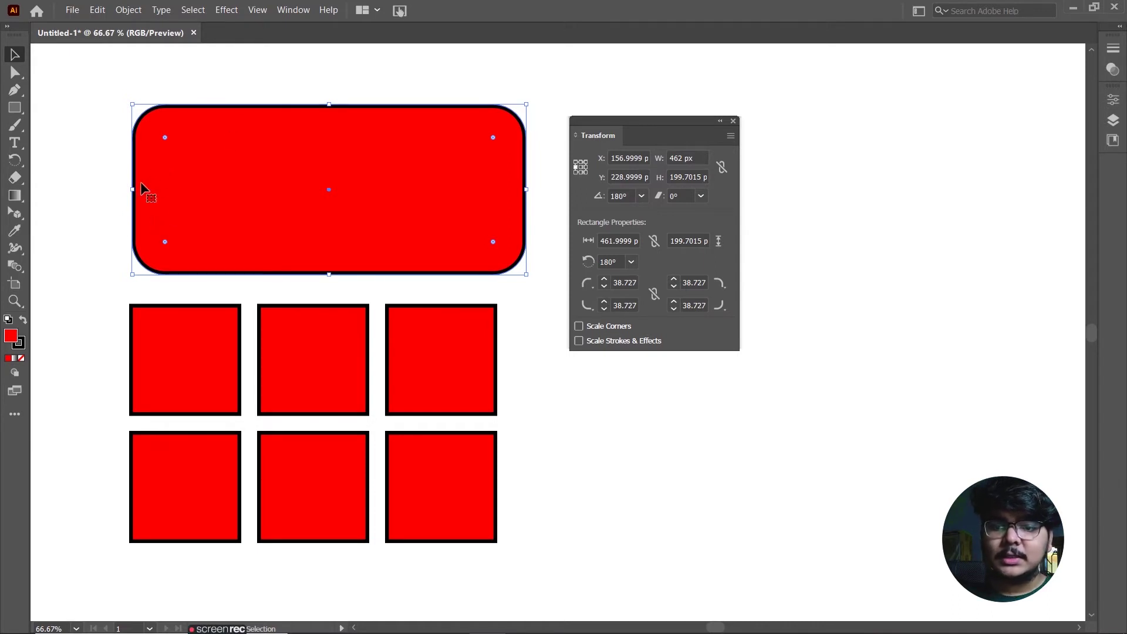
- Set the rectangle's Y position to 227 px
click(628, 177)
text(223)
key(Return)
text(227)
key(Return)
- Set height 204 px and width 472 px, then drag the rectangle back to 428 px wide
click(675, 177)
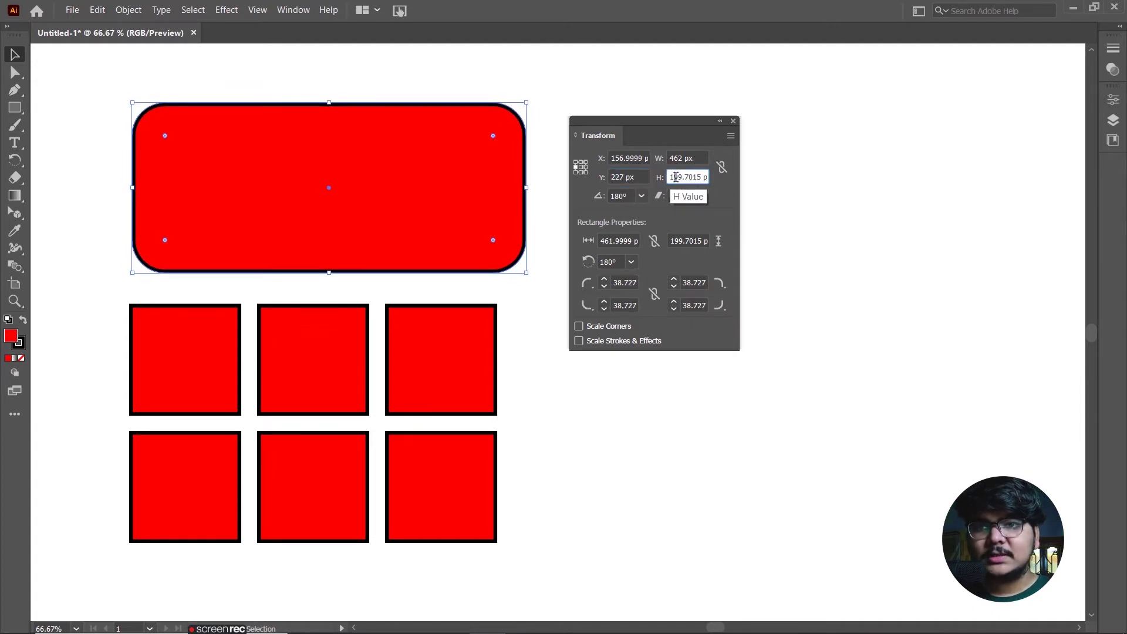
text(204)
key(Return)
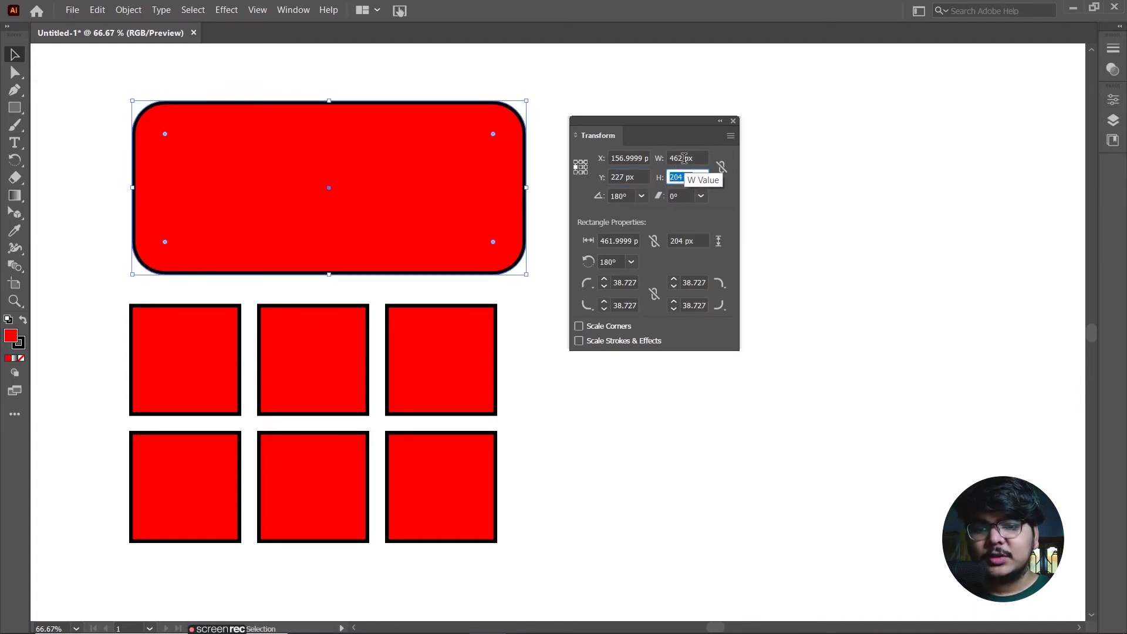
click(684, 158)
text(472)
key(Return)
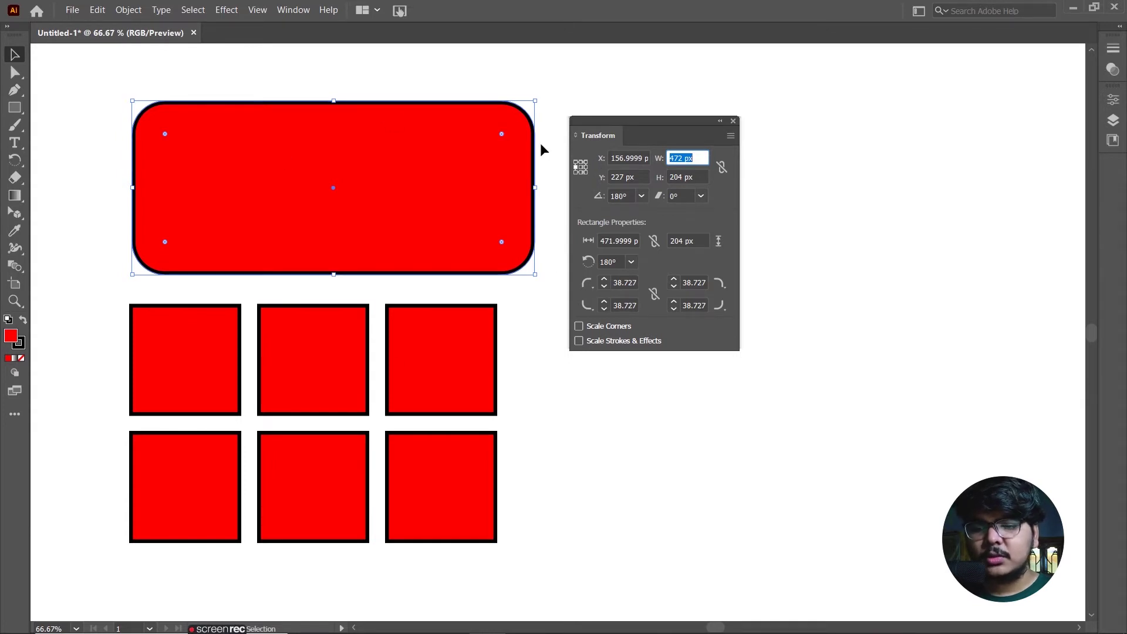
drag(535, 188, 497, 194)
- Select all six red squares and nudge them horizontally back to X 154
drag(106, 304, 550, 602)
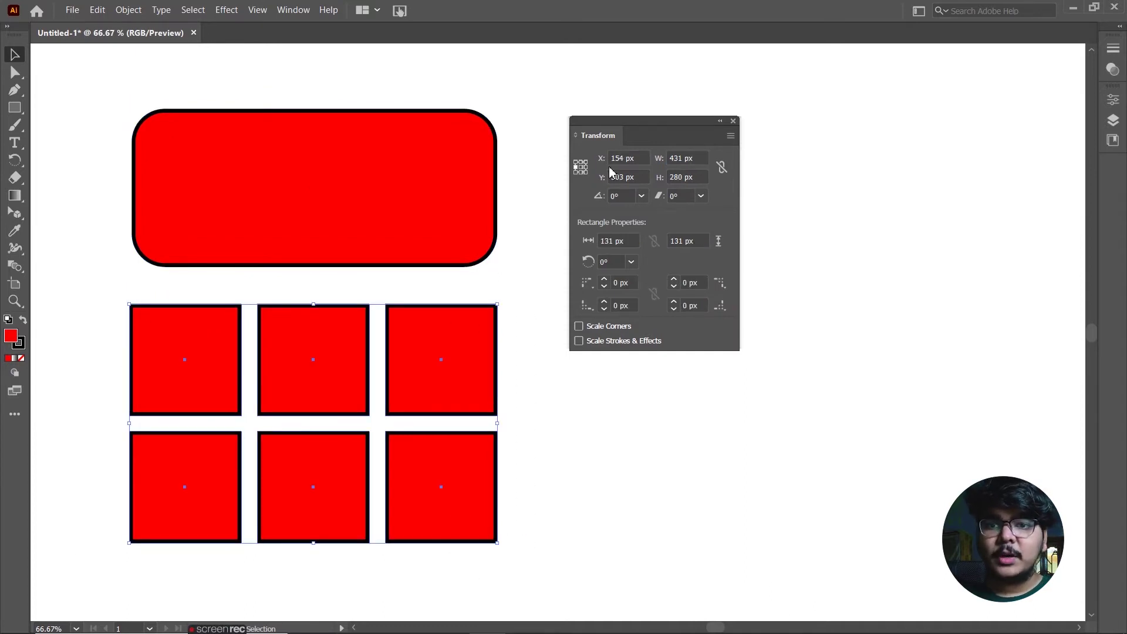
click(625, 158)
key(Up)
key(Up)
key(Up)
key(Up)
key(Up)
key(Up)
key(Up)
key(Up)
key(Up)
key(Up)
key(Up)
key(Up)
key(Up)
key(Up)
key(Up)
key(Up)
key(Up)
key(Up)
key(Up)
key(Up)
key(Up)
key(Up)
key(Up)
key(Up)
key(Down)
key(Down)
key(Down)
key(Down)
key(Down)
key(Down)
key(Down)
key(Down)
key(Down)
key(Down)
key(Down)
key(Down)
key(Down)
key(Down)
key(Down)
key(Down)
key(Down)
key(Down)
key(Down)
key(Down)
key(Down)
key(Down)
key(Down)
key(Down)
key(Down)
key(Down)
key(Down)
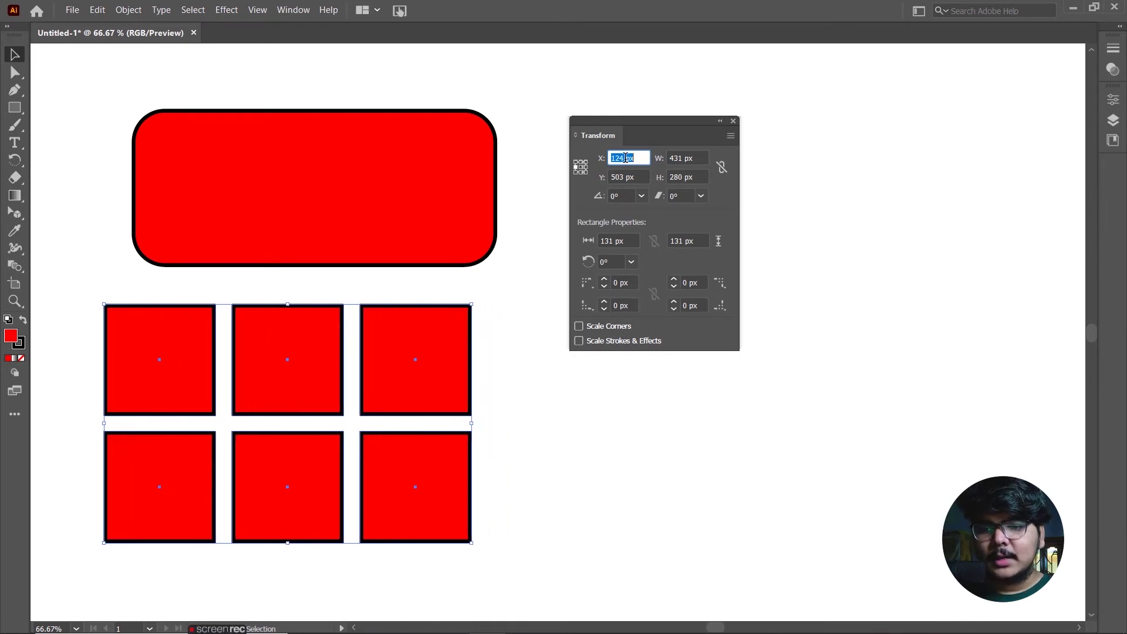
key(Up)
key(Up)
key(Up)
key(Up)
key(Up)
key(Up)
key(Up)
key(Up)
key(Up)
key(Up)
key(Up)
key(Up)
- Nudge the squares to Y 505 and widen the group to 490 px, reference point centred
click(630, 177)
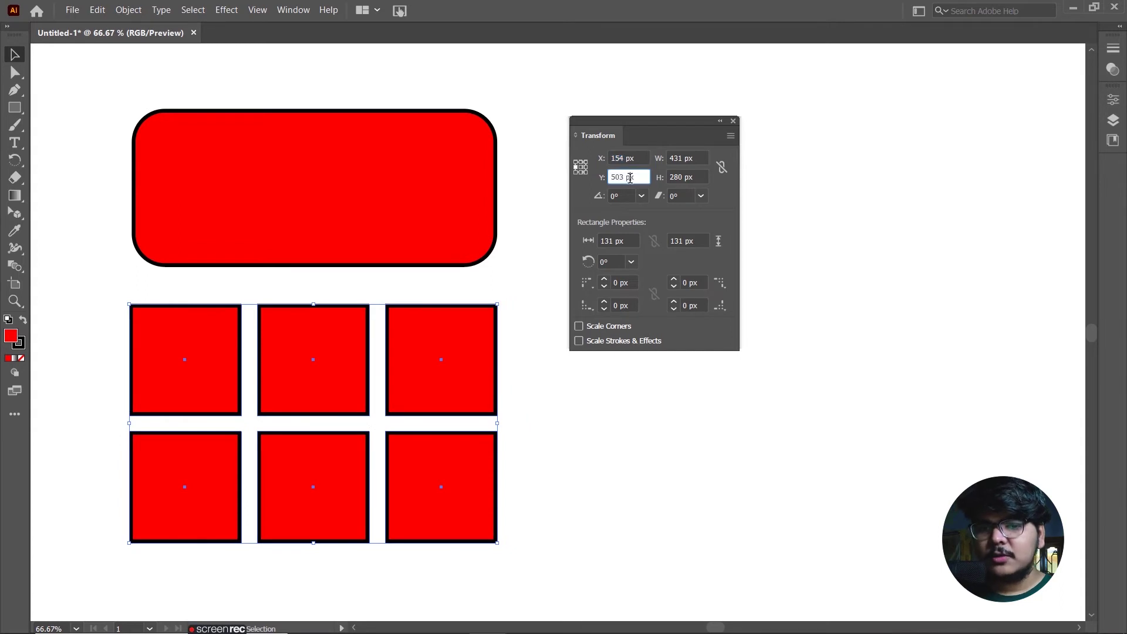
key(Up)
key(Up)
key(Up)
key(Up)
key(Up)
key(Up)
key(Up)
key(Up)
key(Up)
key(Up)
key(Up)
key(Up)
key(Up)
key(Up)
key(Up)
key(Down)
key(Down)
key(Down)
key(Down)
key(Down)
key(Down)
key(Down)
key(Down)
key(Down)
key(Down)
key(Down)
key(Down)
key(Down)
key(Down)
key(Down)
key(Up)
key(Up)
key(Up)
key(Up)
key(Up)
key(Up)
key(Up)
key(Up)
key(Up)
key(Down)
key(Down)
key(Down)
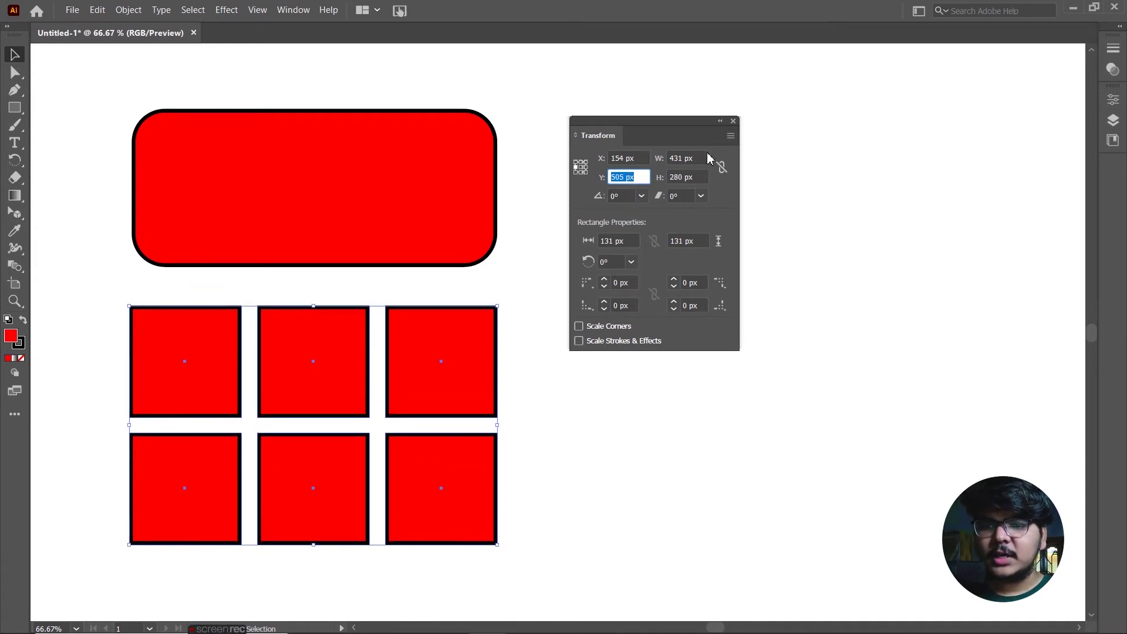
click(680, 158)
key(Up)
key(Up)
key(Up)
key(Up)
key(Up)
key(Up)
key(Up)
key(Up)
key(Up)
key(Up)
key(Up)
key(Up)
key(Up)
key(Up)
key(Up)
key(Up)
key(Up)
key(Up)
key(Up)
key(Up)
key(Up)
key(Up)
key(Up)
key(Up)
key(Up)
key(Up)
key(Up)
key(Up)
key(Up)
key(Up)
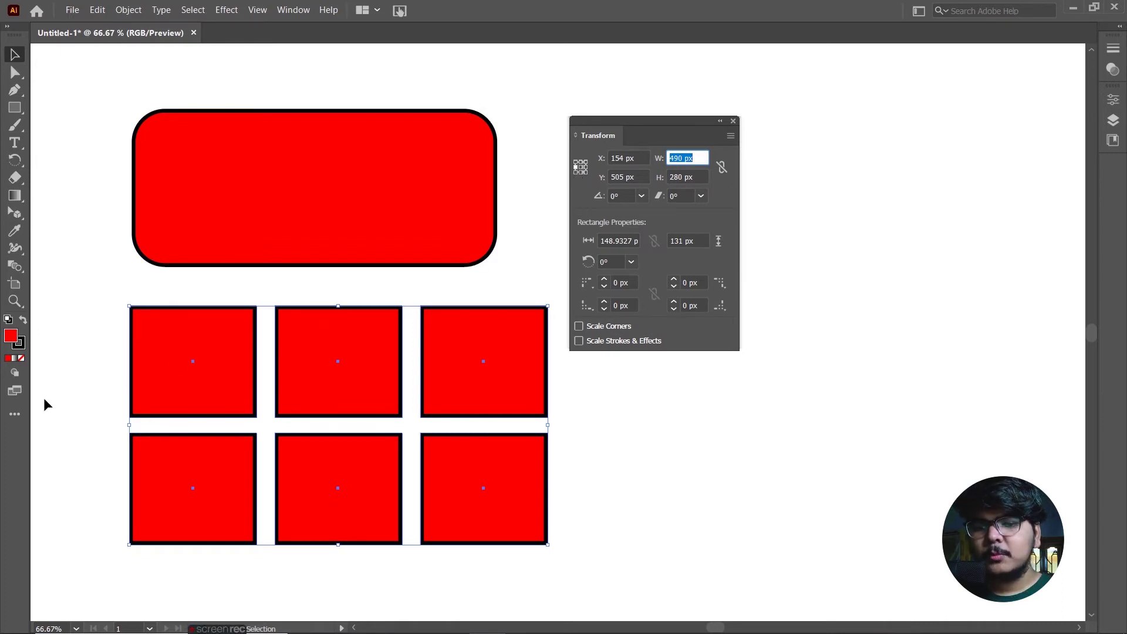
click(580, 168)
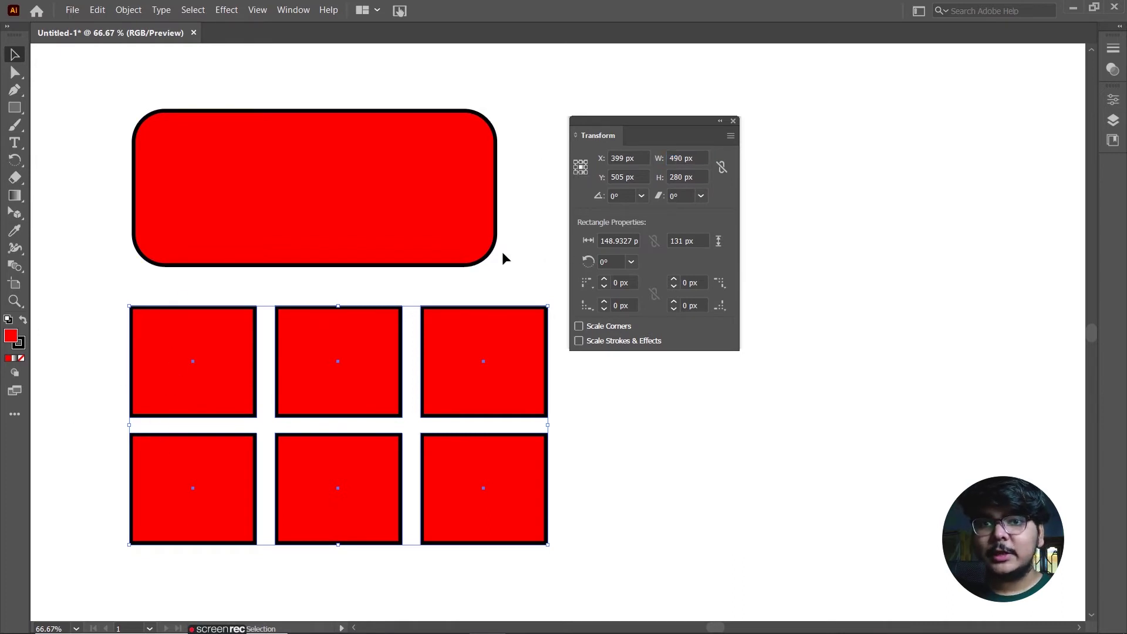
click(684, 158)
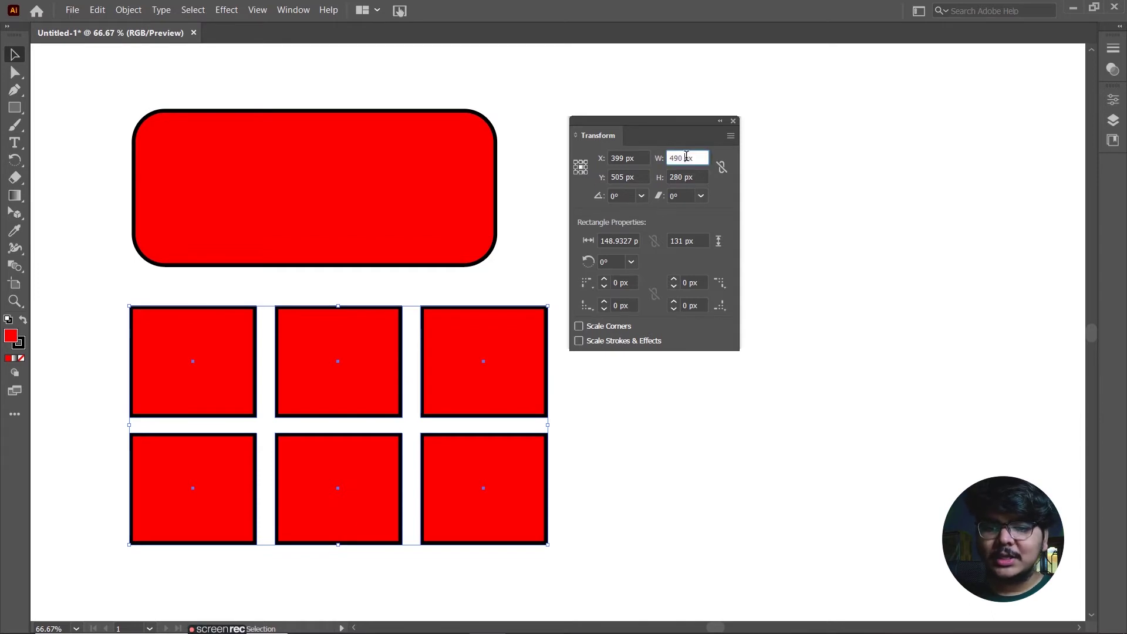
- Resize the six squares to 481 × 279 px using the W and H fields
scroll(686, 158, up, 8)
scroll(686, 157, up, 8)
scroll(686, 158, up, 7)
scroll(686, 158, up, 8)
scroll(686, 157, up, 8)
scroll(686, 157, up, 4)
scroll(686, 158, down, 5)
scroll(686, 157, down, 8)
scroll(686, 157, down, 12)
scroll(686, 157, down, 8)
scroll(686, 158, down, 6)
scroll(686, 158, down, 6)
click(690, 177)
scroll(689, 177, up, 6)
scroll(688, 178, up, 8)
scroll(687, 178, up, 10)
scroll(687, 179, down, 8)
scroll(687, 178, down, 9)
scroll(687, 178, down, 8)
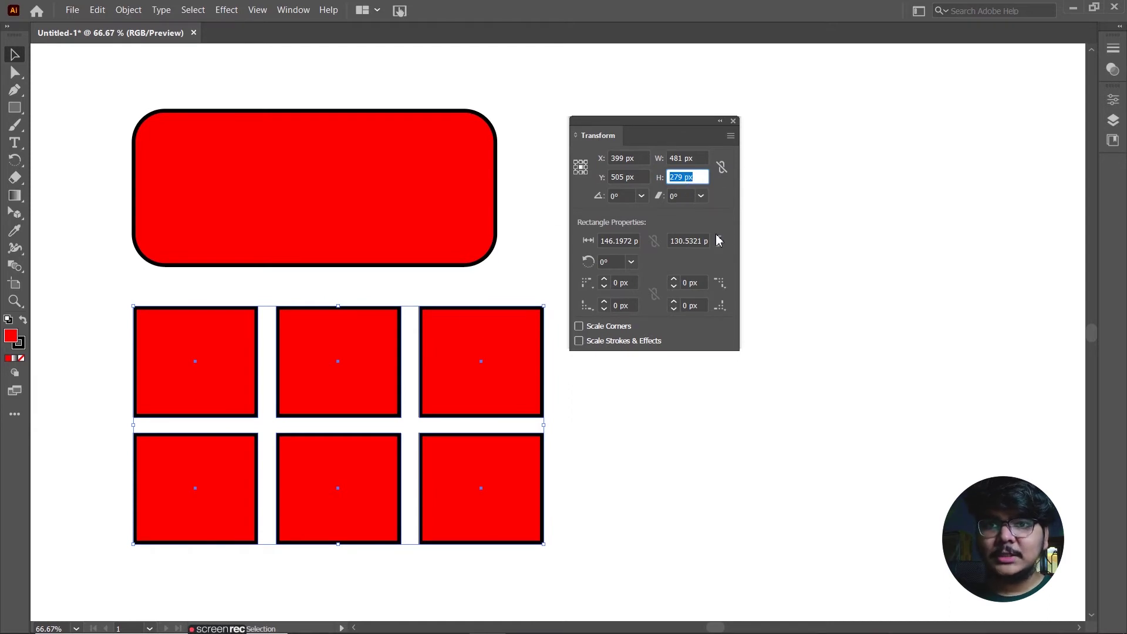
- Adjust the Shear value to slant the squares into parallelograms
click(686, 196)
scroll(686, 196, up, 3)
scroll(686, 196, up, 7)
scroll(686, 196, up, 3)
scroll(686, 196, up, 3)
scroll(686, 196, up, 3)
scroll(685, 196, up, 3)
scroll(685, 196, up, 3)
scroll(685, 196, up, 2)
scroll(686, 196, down, 1)
scroll(685, 196, down, 2)
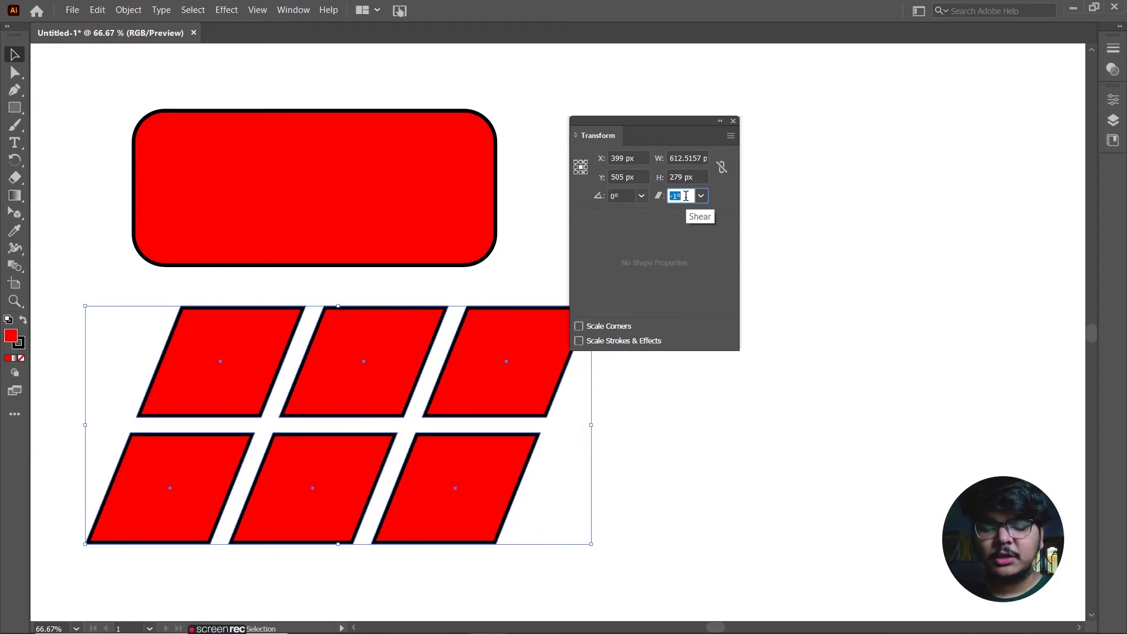
scroll(686, 196, down, 3)
scroll(686, 196, down, 3)
scroll(686, 196, down, 3)
scroll(686, 196, down, 3)
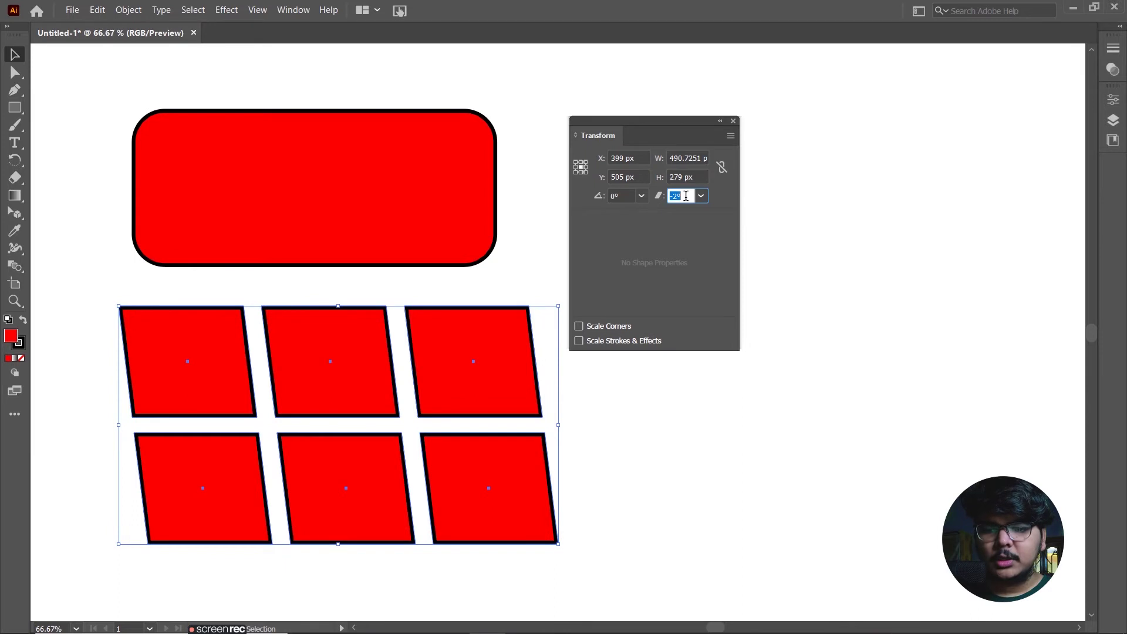
scroll(686, 196, down, 3)
scroll(685, 196, down, 3)
scroll(686, 196, down, 3)
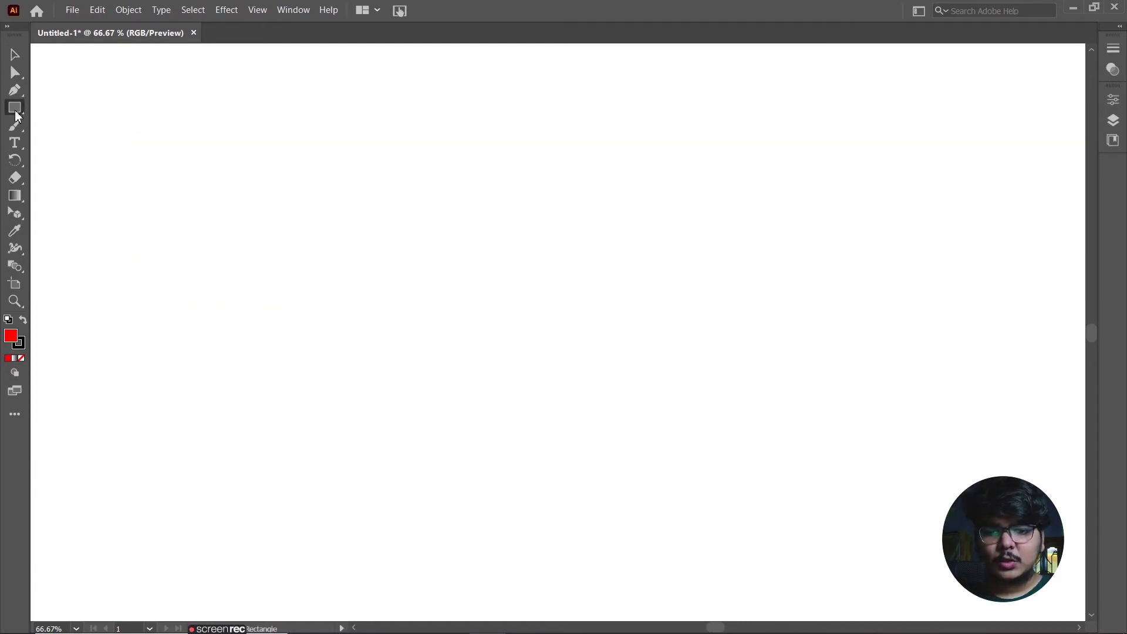
- Draw a new red square of about 155 px and copy it into a row of four
mouse_move(216, 193)
mouse_down()
mouse_move(385, 362)
mouse_move(407, 365)
mouse_up()
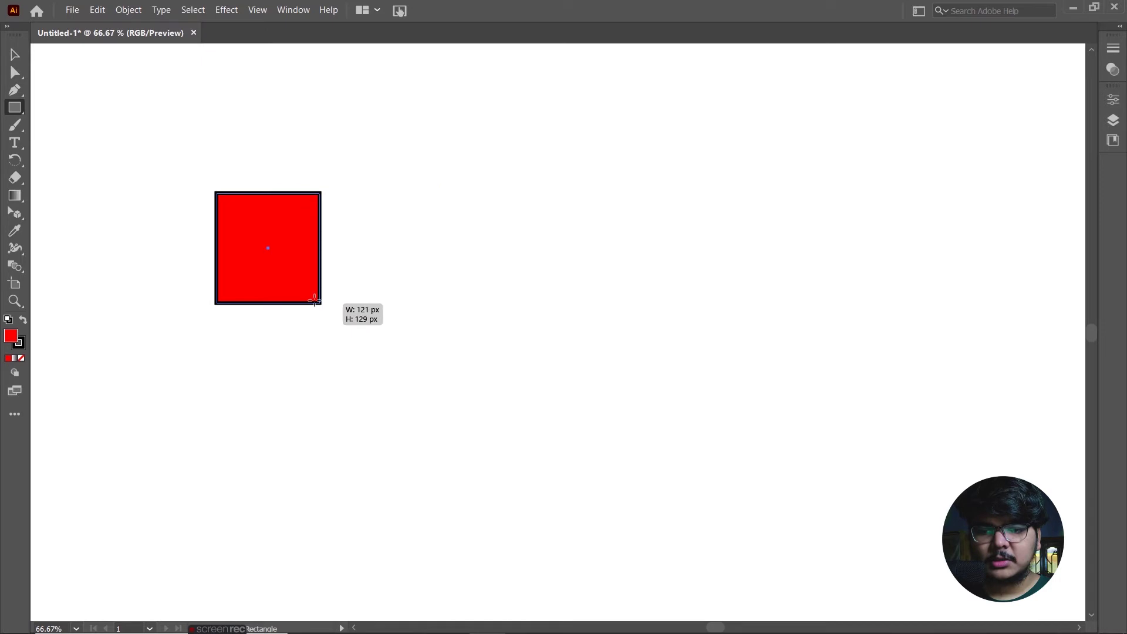
drag(406, 365, 309, 284)
click(8, 56)
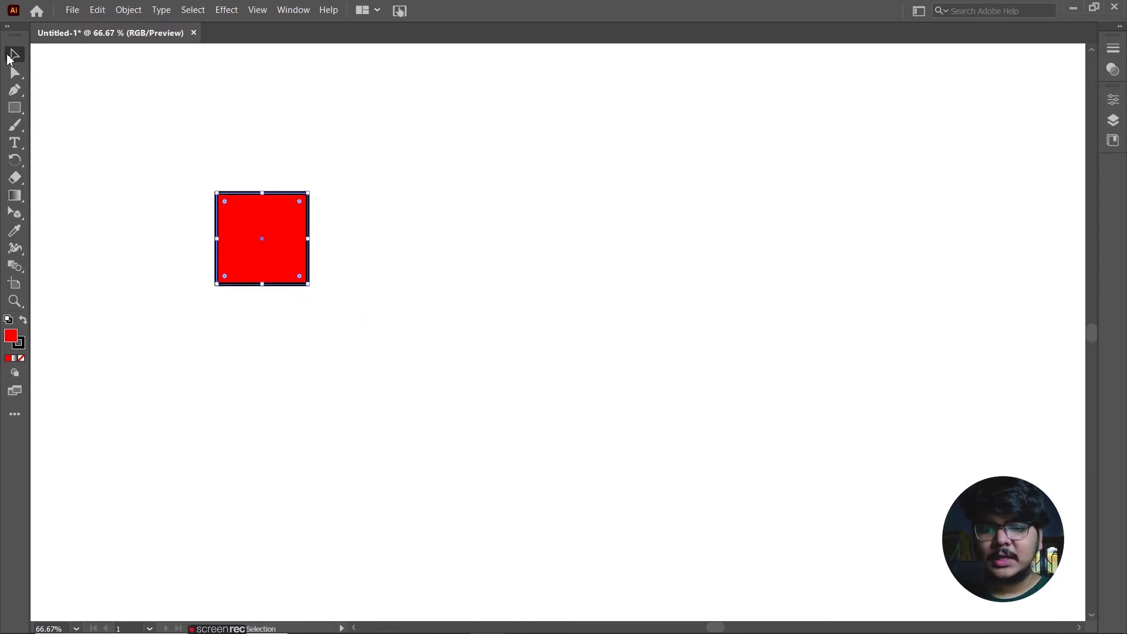
drag(244, 228, 568, 246)
drag(239, 105, 631, 307)
- Copy the row down twice for three rows, move the grid up-left, and select all twelve
drag(485, 264, 473, 325)
key(ctrl+d)
drag(173, 157, 682, 541)
drag(503, 366, 411, 329)
click(665, 256)
drag(95, 134, 616, 524)
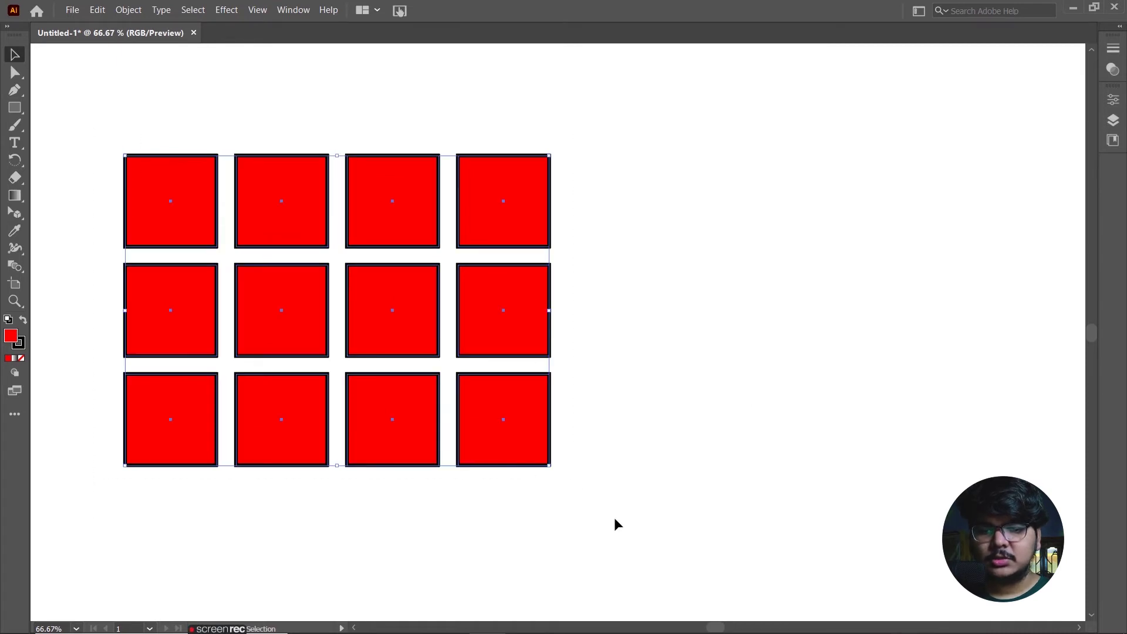
- Open Object > Transform > Transform Each and move the dialog right of the artwork
right_click(304, 160)
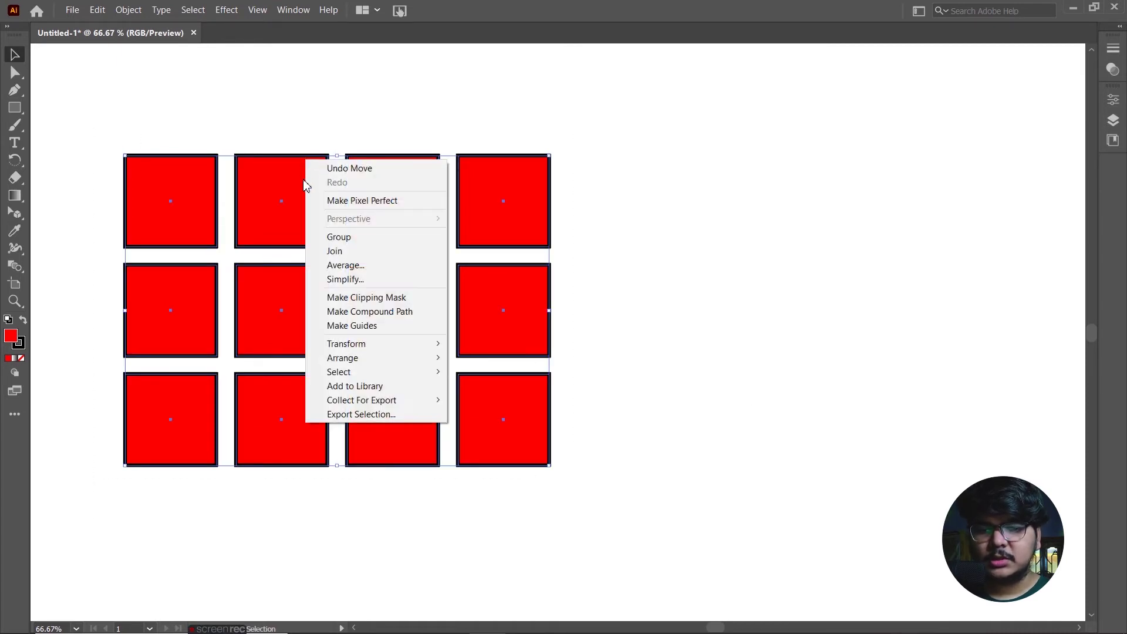
mouse_move(347, 343)
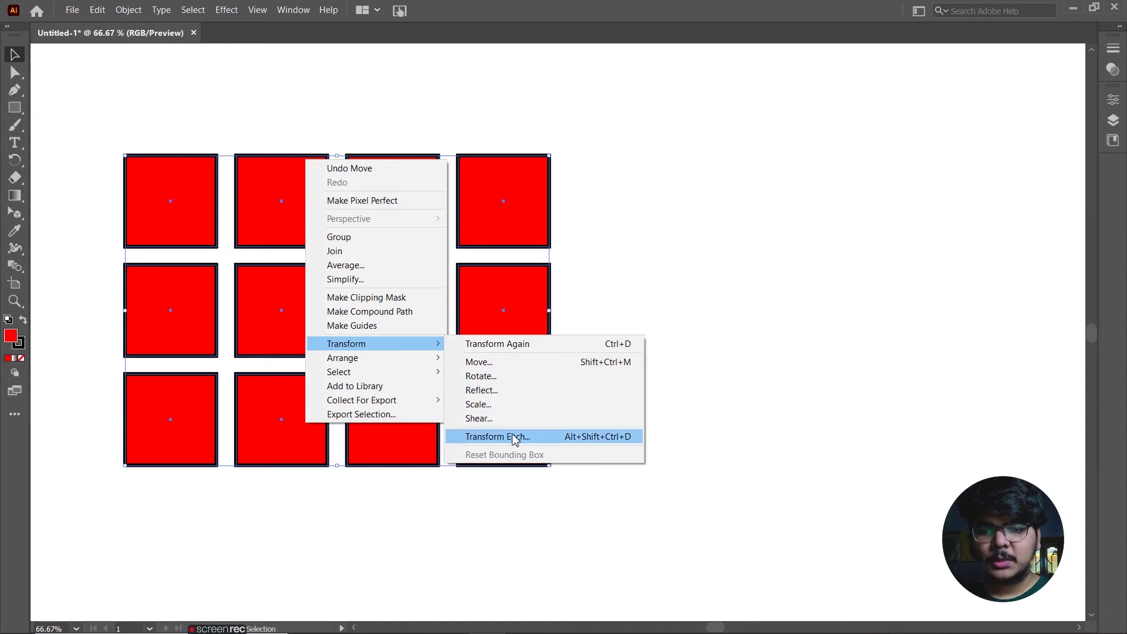
click(524, 442)
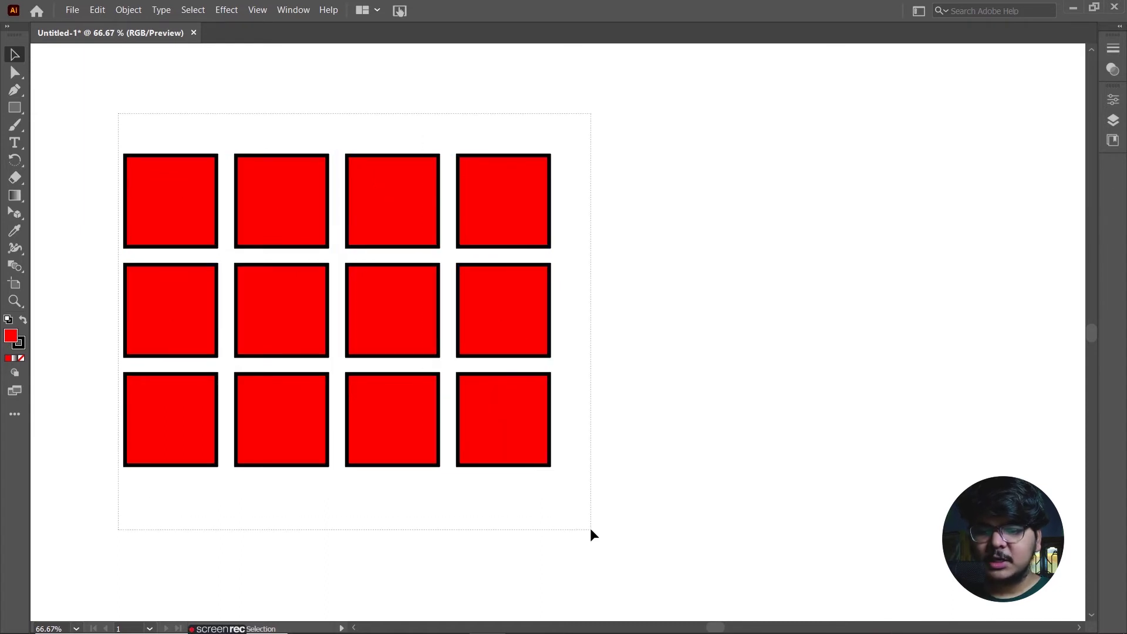
click(132, 9)
mouse_move(152, 26)
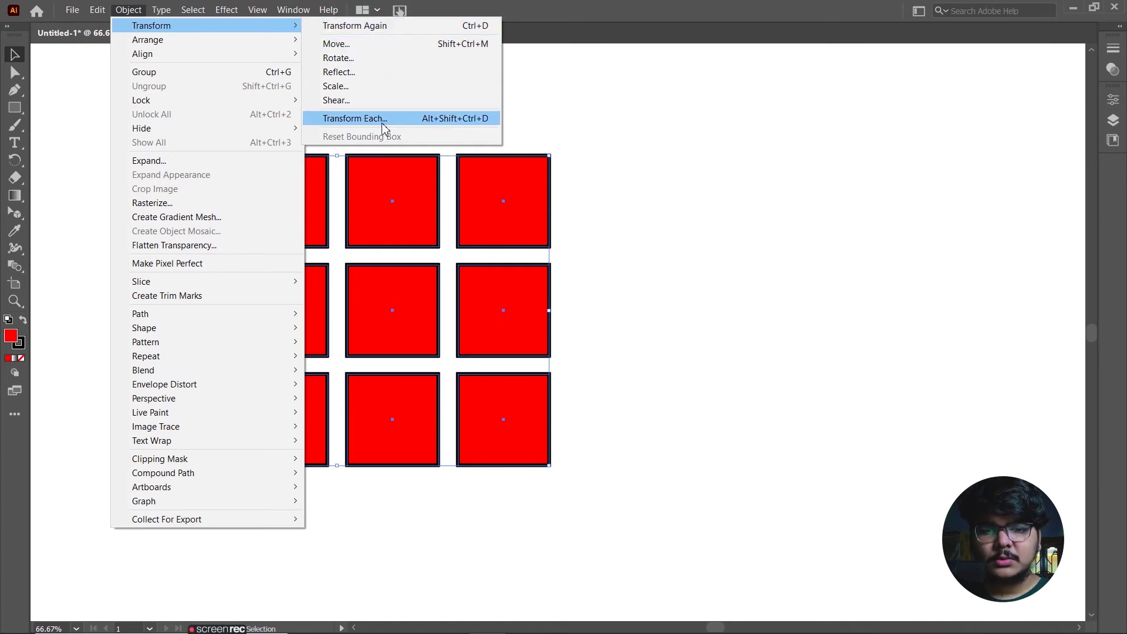
click(383, 128)
drag(721, 94, 693, 96)
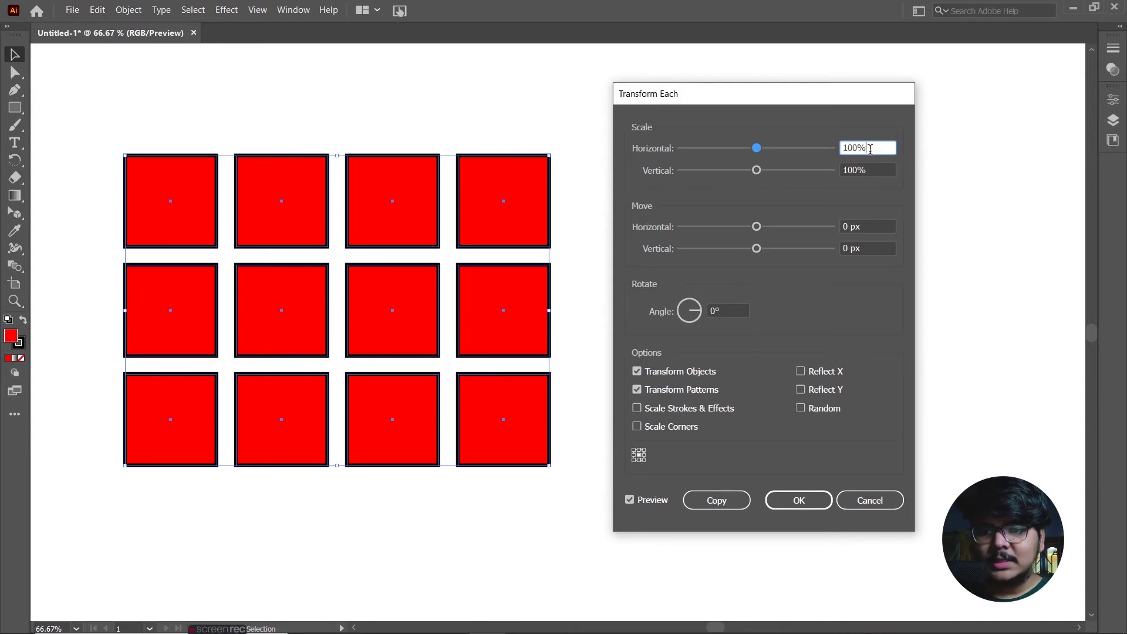
key(Up)
key(Up)
key(Up)
key(Up)
key(Up)
key(Up)
key(Up)
key(Up)
key(Up)
key(Up)
key(Up)
key(Up)
key(Up)
key(Down)
key(Down)
key(Down)
key(Down)
key(Down)
key(Down)
key(Down)
key(Down)
key(Down)
key(Up)
key(Up)
key(Up)
key(Down)
key(Down)
key(Down)
key(Down)
key(Down)
key(Down)
key(Down)
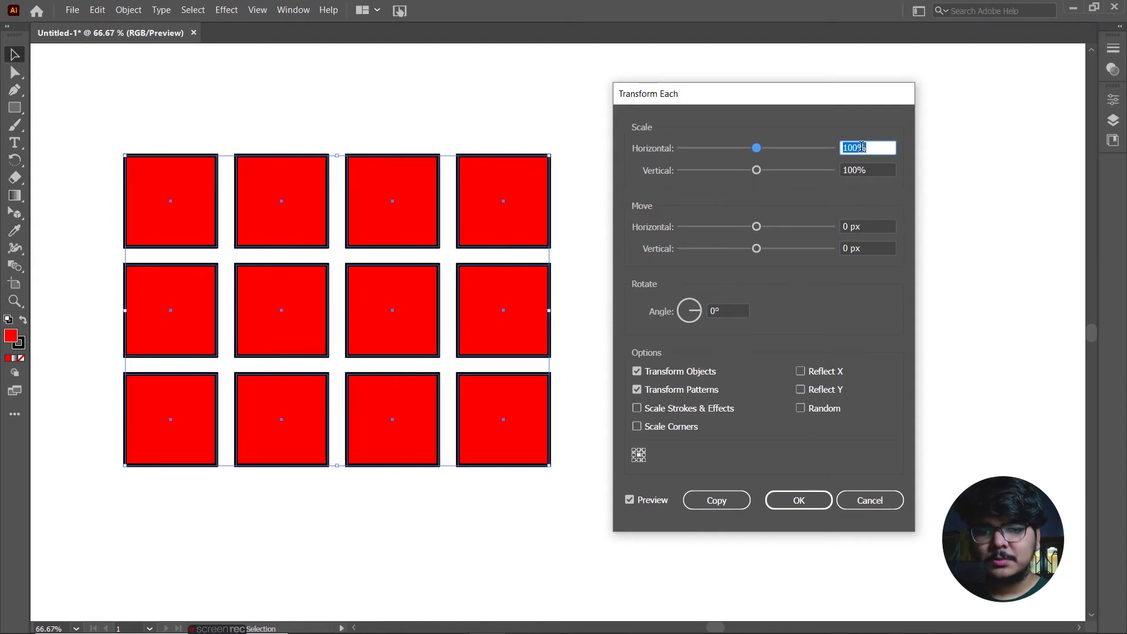
click(868, 169)
key(Up)
key(Up)
key(Up)
key(Up)
key(Up)
key(Up)
key(Up)
key(Up)
key(Up)
key(Up)
key(Up)
key(Up)
key(Down)
key(Down)
key(Down)
key(Down)
key(Down)
key(Down)
key(Down)
key(Down)
key(Down)
key(Down)
key(Down)
key(Down)
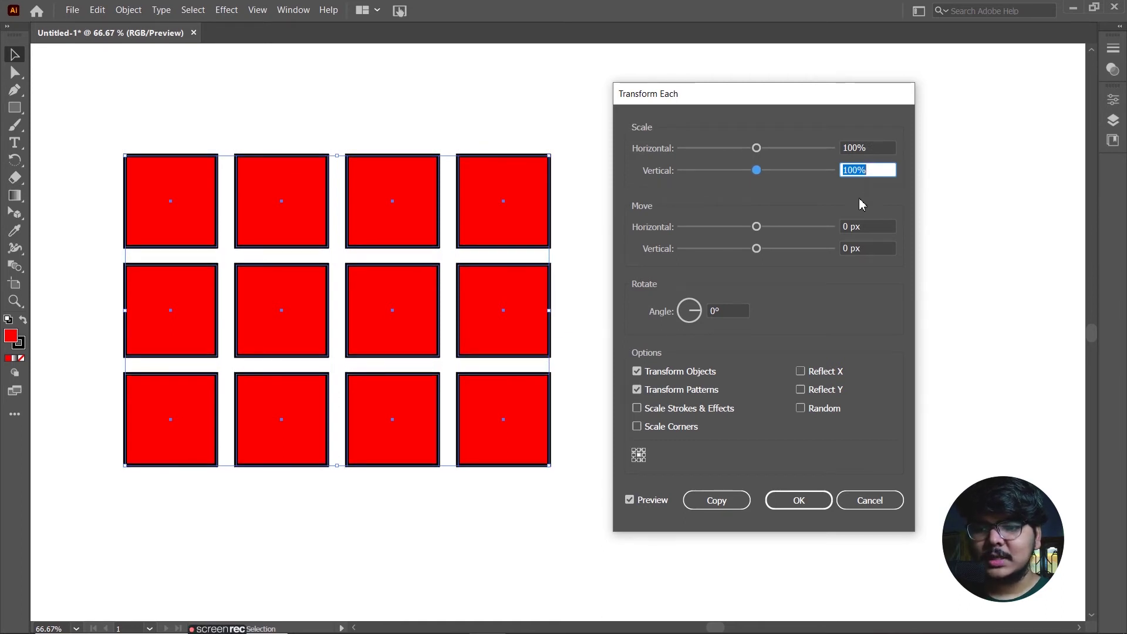
click(860, 228)
key(Up)
key(Up)
key(Up)
key(Up)
key(Down)
key(Down)
key(Down)
key(Down)
click(860, 247)
key(Up)
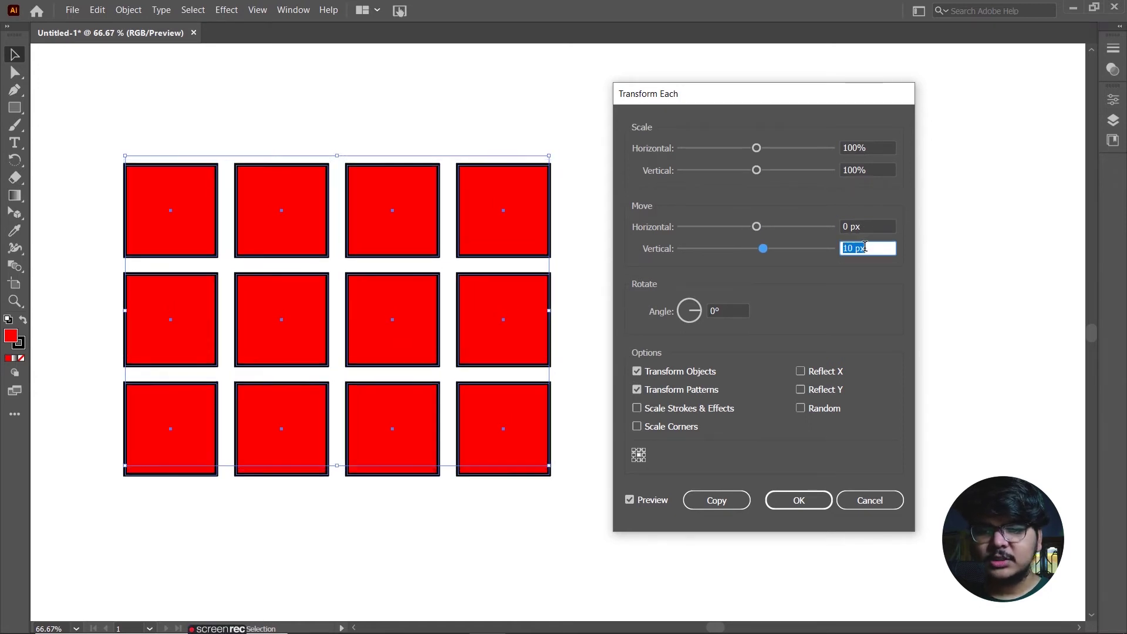
key(Down)
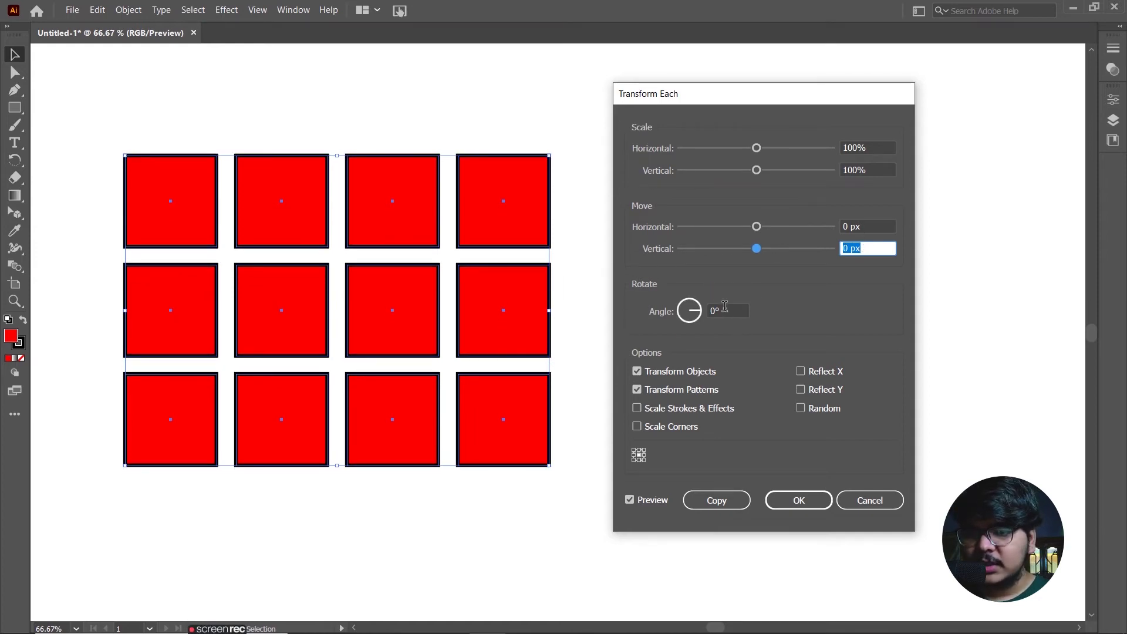
click(723, 309)
key(Up)
key(Up)
key(Up)
key(Up)
key(Up)
key(Up)
key(Up)
key(Up)
key(Up)
key(Up)
key(Up)
key(Up)
key(Down)
key(Down)
key(Down)
key(Down)
key(Down)
key(Down)
key(Down)
key(Down)
key(Down)
key(Down)
key(Down)
key(Down)
key(Down)
key(Down)
key(Down)
key(Up)
key(Up)
key(Up)
key(Up)
key(Up)
key(Up)
key(Up)
key(Up)
key(Up)
key(Up)
key(Up)
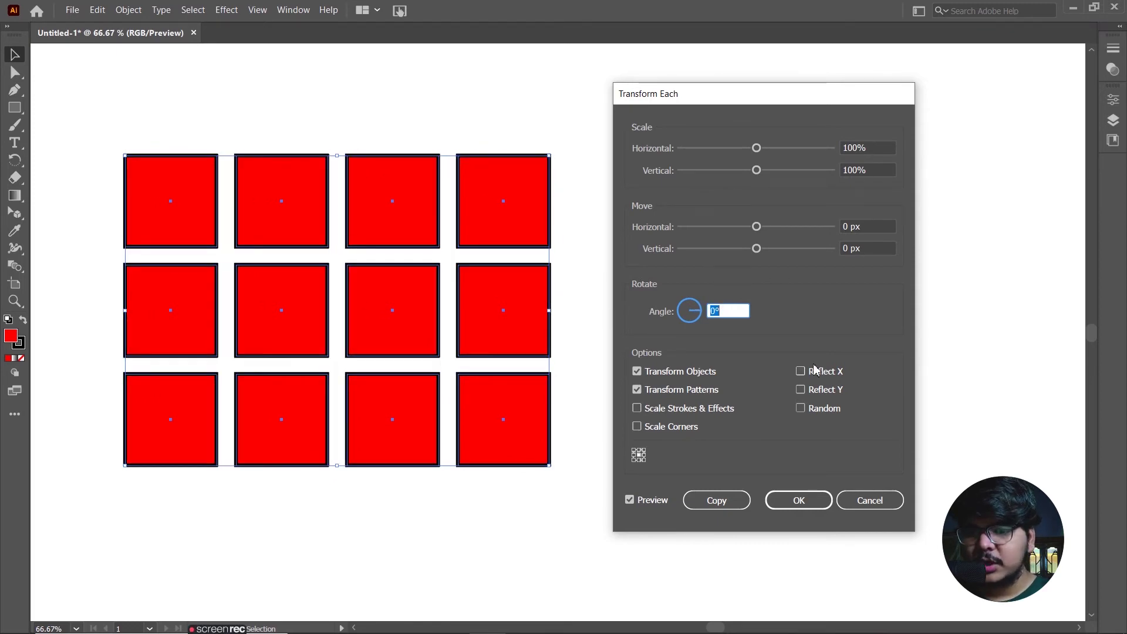
- Enable Random and preview different rotation angles, reaching a uniform −41°
click(801, 410)
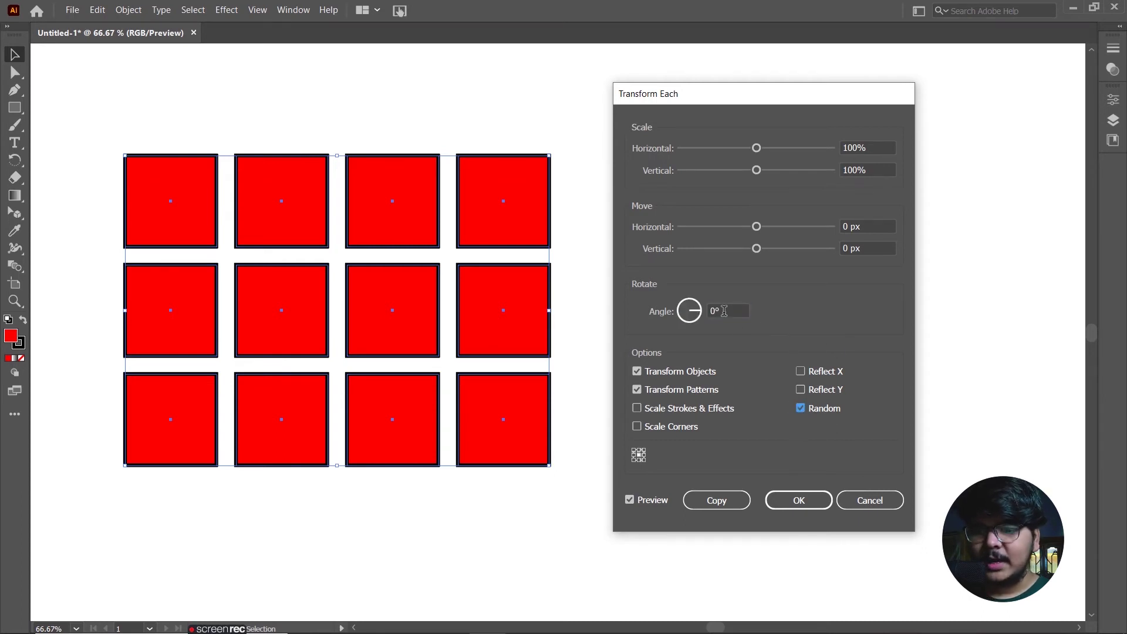
click(723, 311)
scroll(723, 311, up, 5)
scroll(724, 311, up, 5)
scroll(724, 311, up, 5)
scroll(724, 311, up, 4)
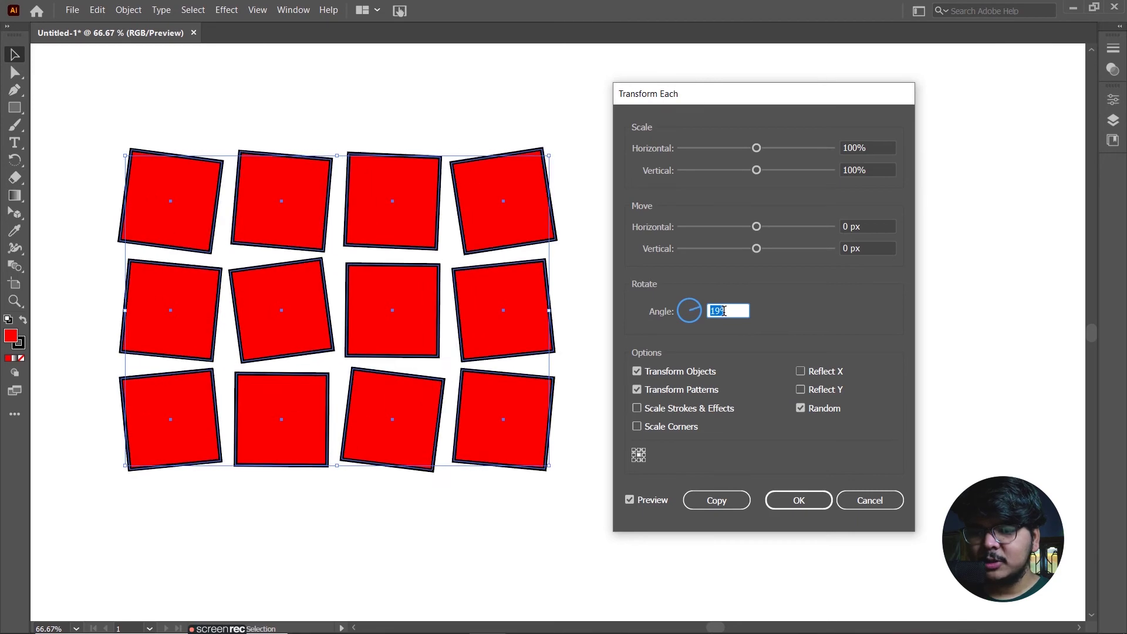
scroll(724, 311, up, 8)
scroll(723, 311, up, 6)
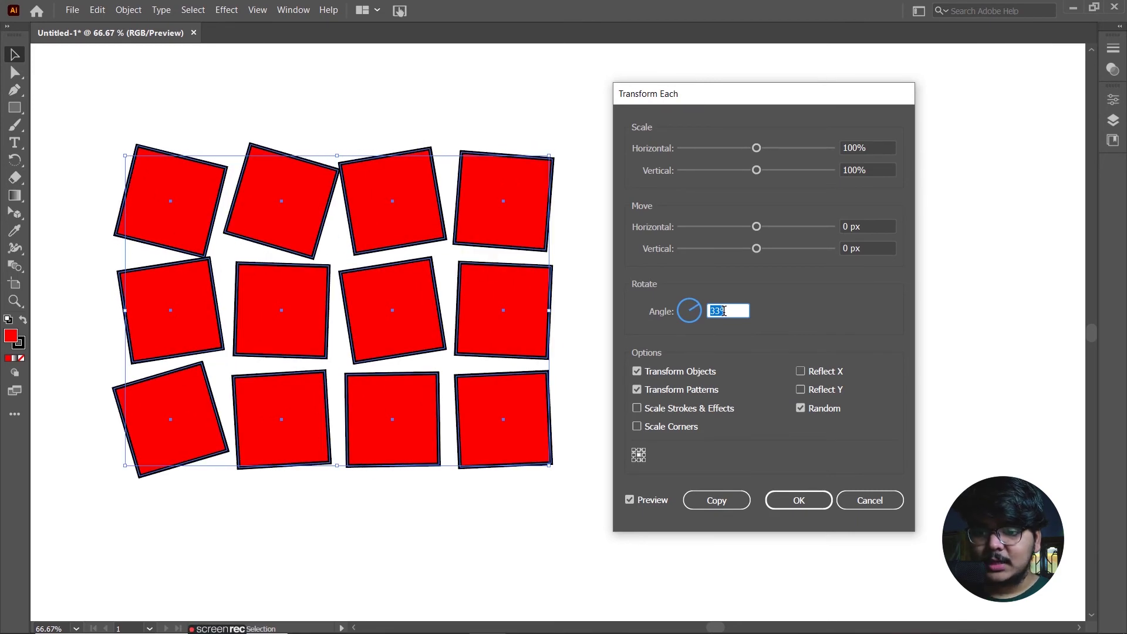
scroll(724, 311, down, 5)
scroll(723, 311, down, 5)
scroll(724, 311, down, 4)
scroll(724, 311, down, 3)
scroll(724, 311, down, 7)
scroll(723, 311, down, 7)
scroll(724, 311, down, 5)
scroll(724, 311, down, 5)
scroll(724, 311, down, 8)
scroll(724, 311, down, 8)
scroll(723, 311, down, 8)
scroll(724, 311, down, 9)
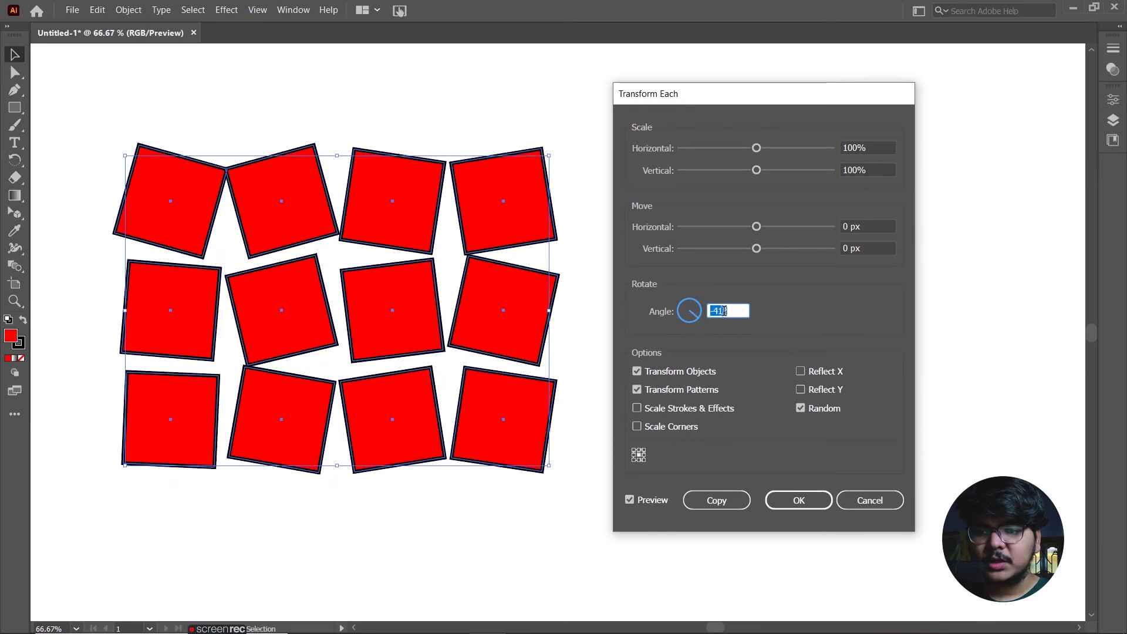
- Turn Random off, reset the angle to 0°, and enable Scale Strokes & Effects
click(800, 408)
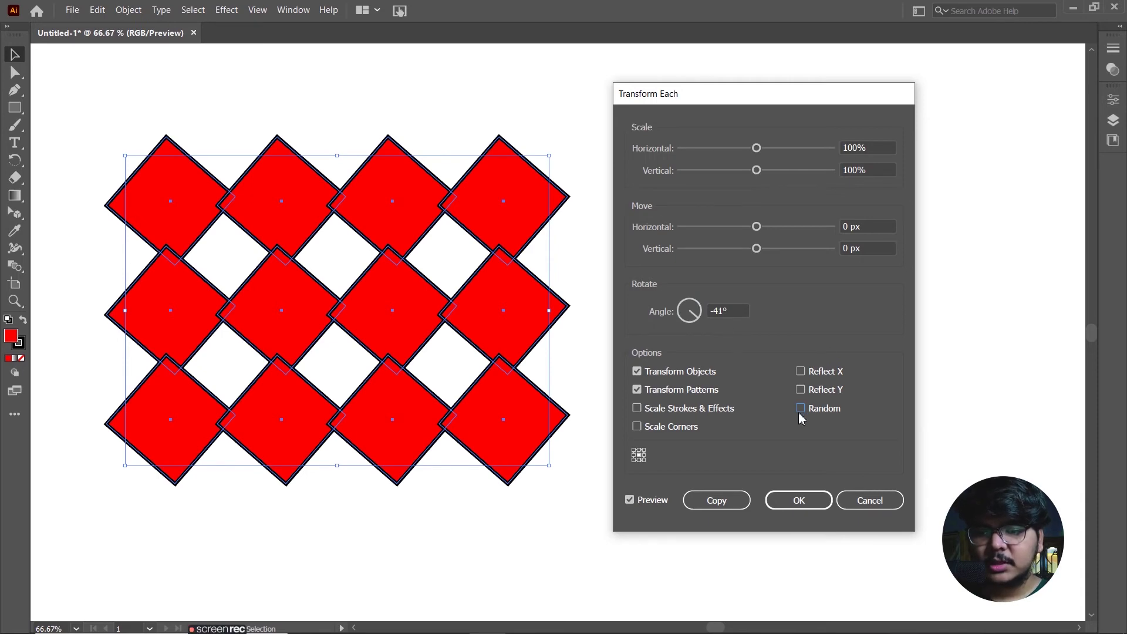
click(800, 407)
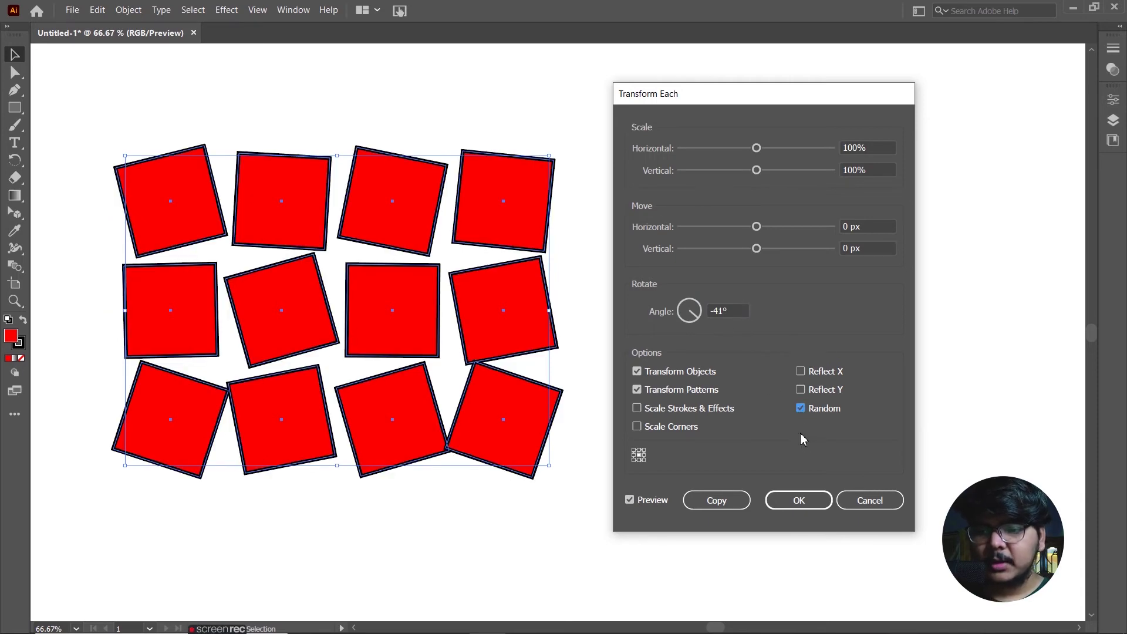
click(800, 409)
click(726, 310)
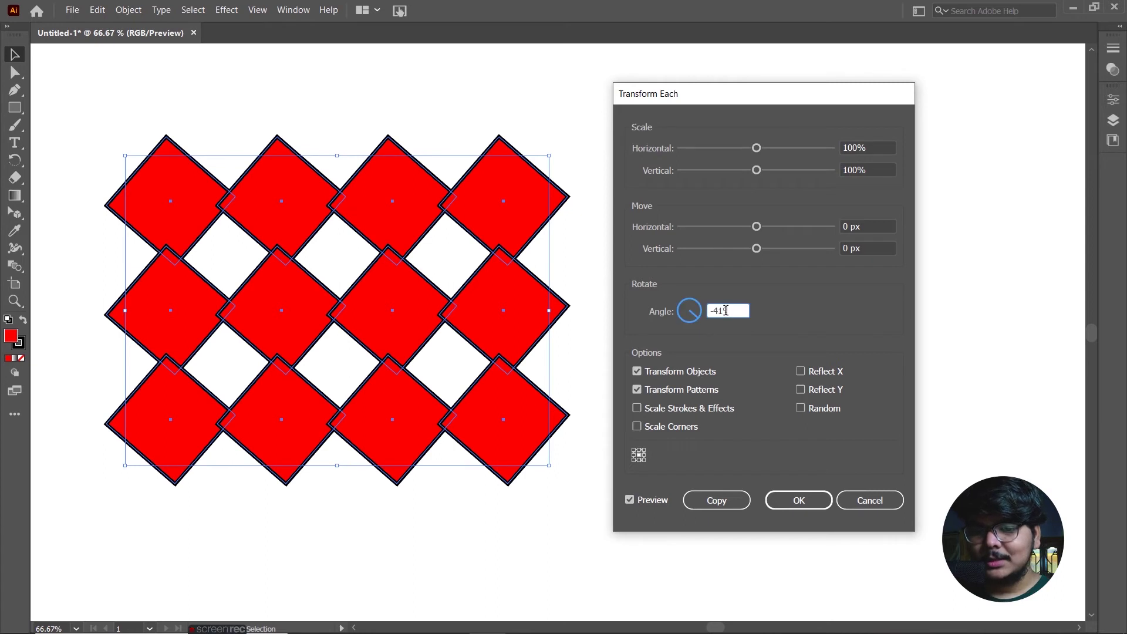
double_click(725, 310)
text(0)
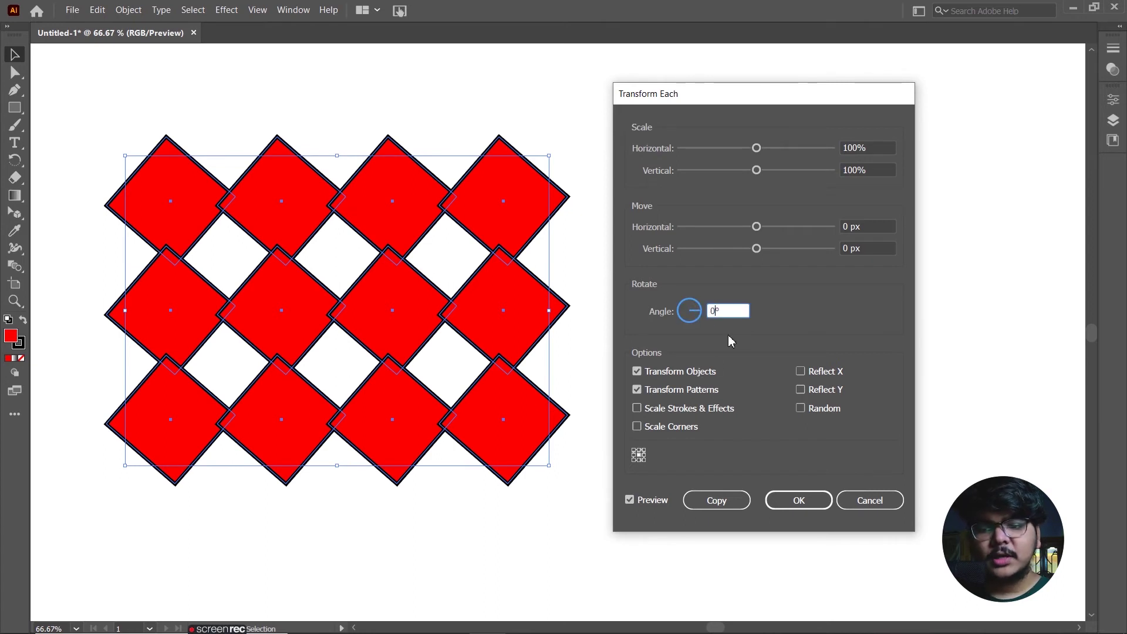
click(643, 414)
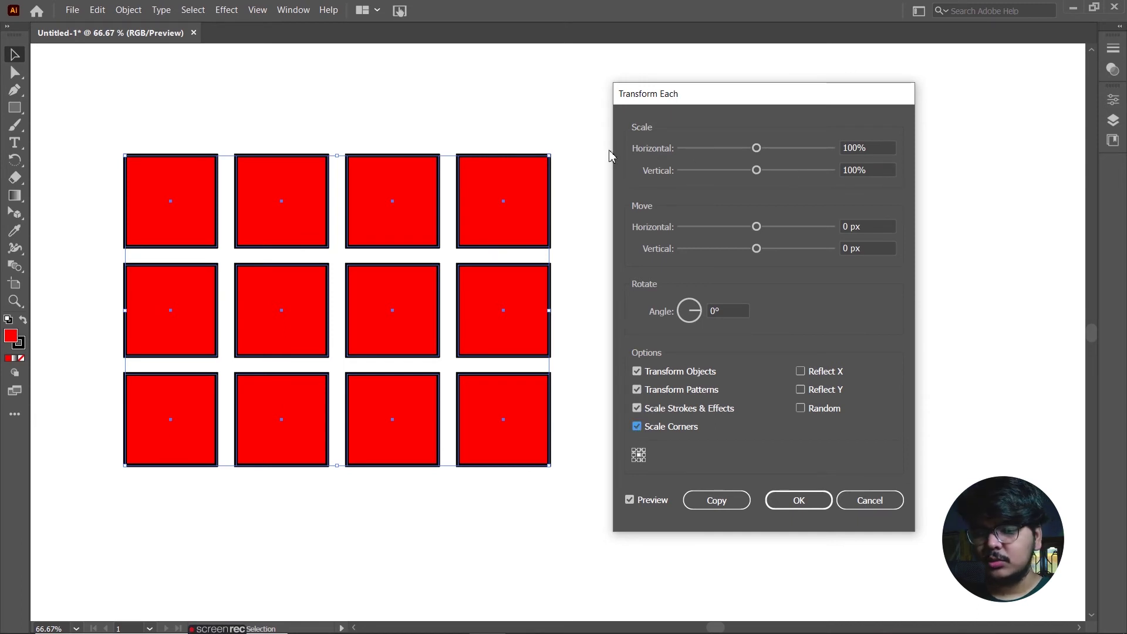
- Uncheck Scale Corners, set the Rotate Angle to 45°, and apply it to all twelve squares
click(636, 427)
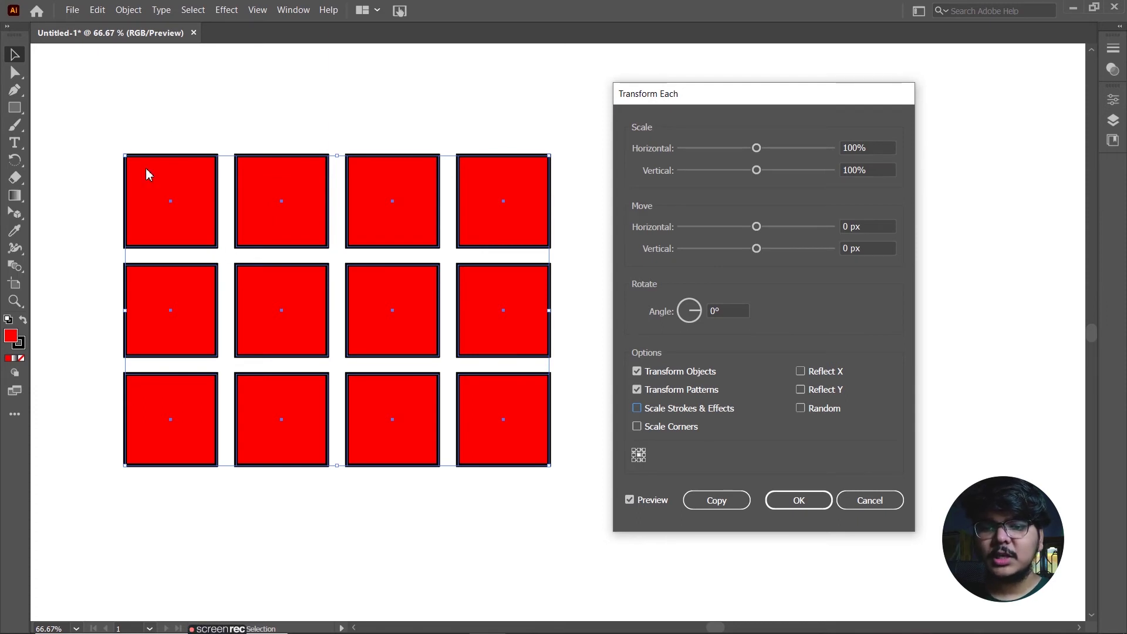
click(728, 309)
scroll(727, 309, up, 5)
scroll(727, 309, up, 6)
scroll(727, 309, up, 6)
scroll(727, 309, up, 5)
scroll(727, 309, up, 6)
scroll(727, 309, up, 6)
scroll(727, 309, up, 1)
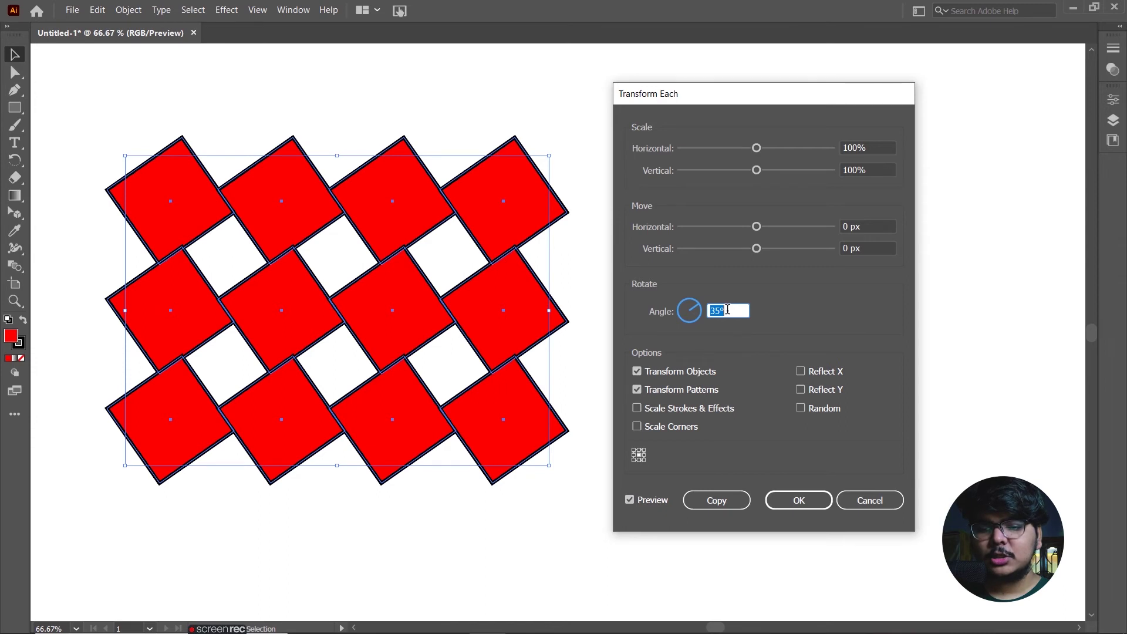
scroll(727, 309, up, 5)
scroll(727, 310, up, 5)
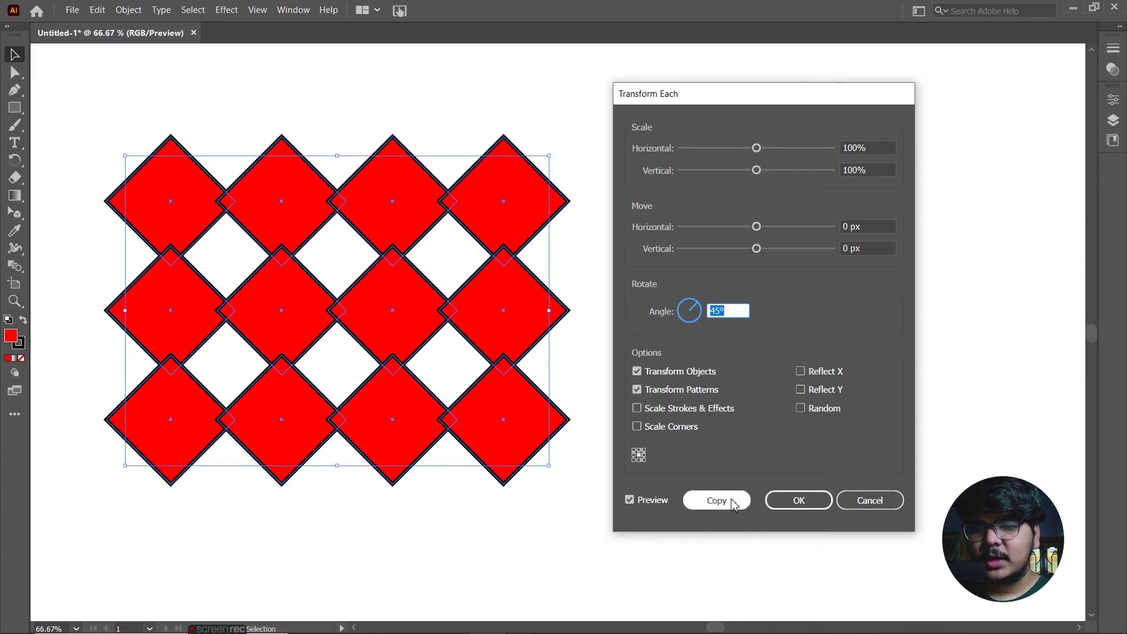
click(797, 510)
click(742, 243)
- Move one diamond, then the right two columns, aside, undoing each move
click(422, 308)
drag(421, 305, 787, 283)
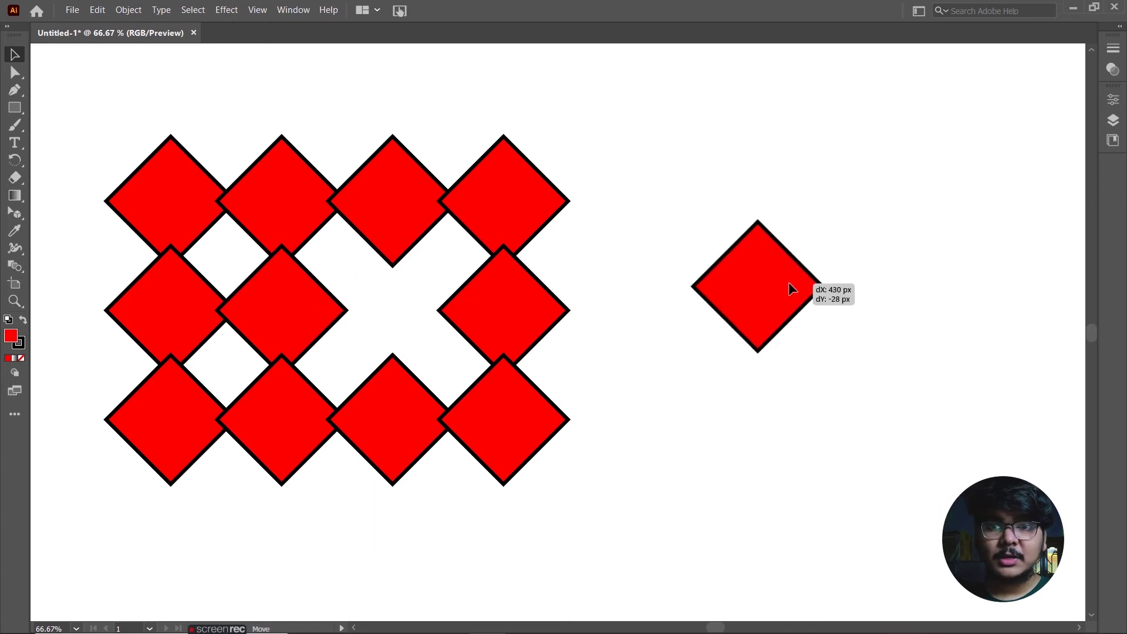
key(ctrl+z)
drag(372, 121, 606, 513)
drag(402, 310, 504, 318)
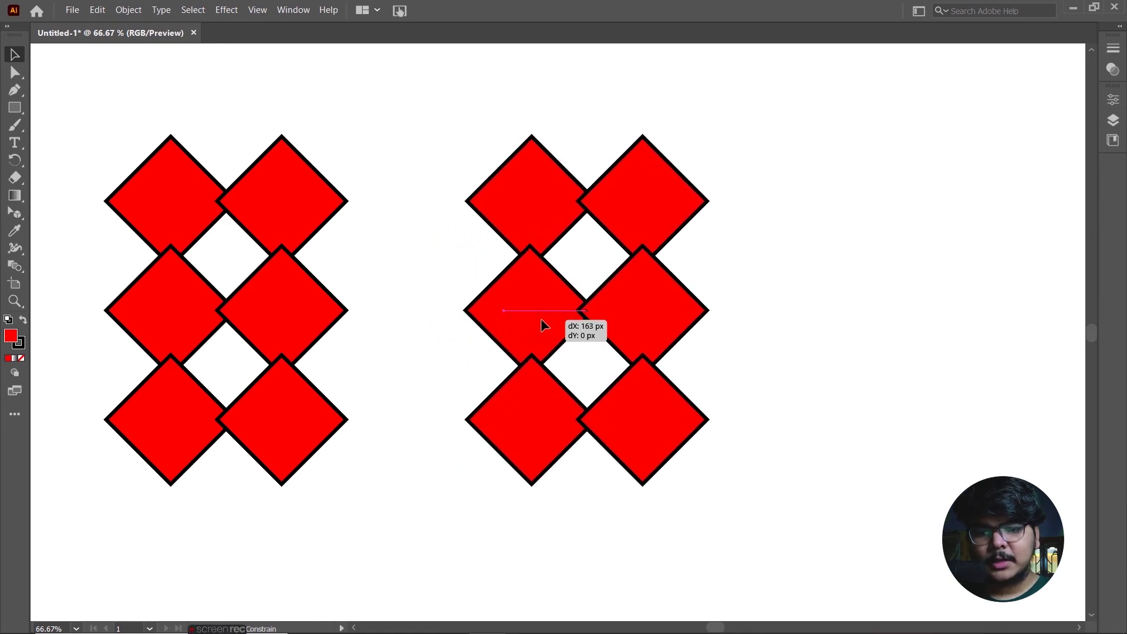
drag(505, 320, 541, 324)
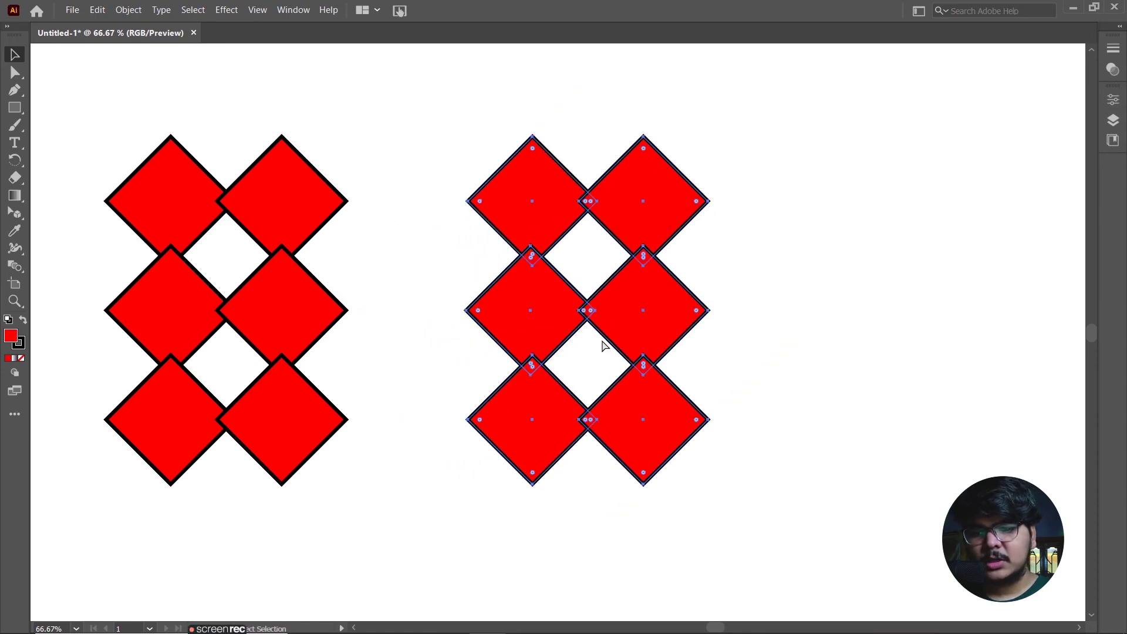
key(ctrl+z)
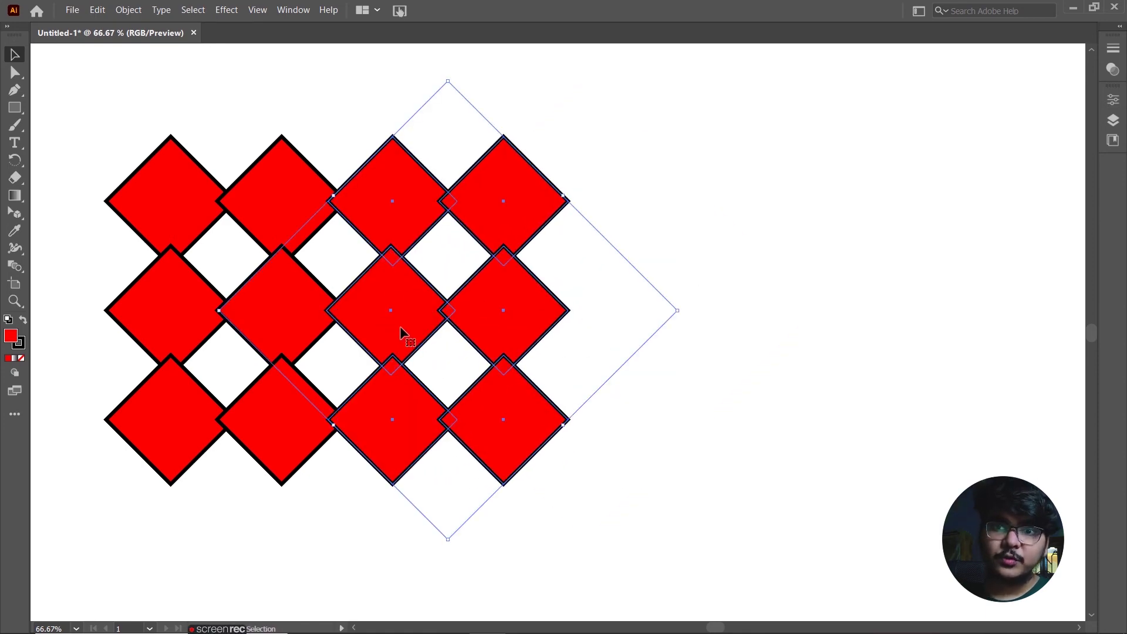
- Select all twelve diamonds, shrink then enlarge the pattern from a corner, and reselect it
drag(103, 128, 706, 551)
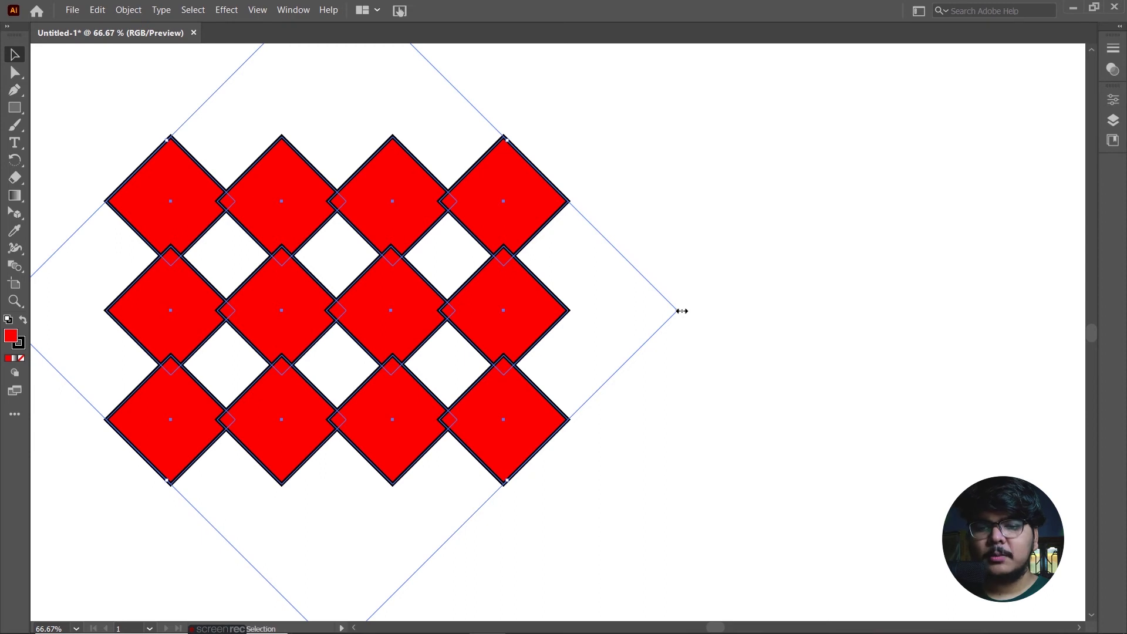
drag(681, 311, 537, 333)
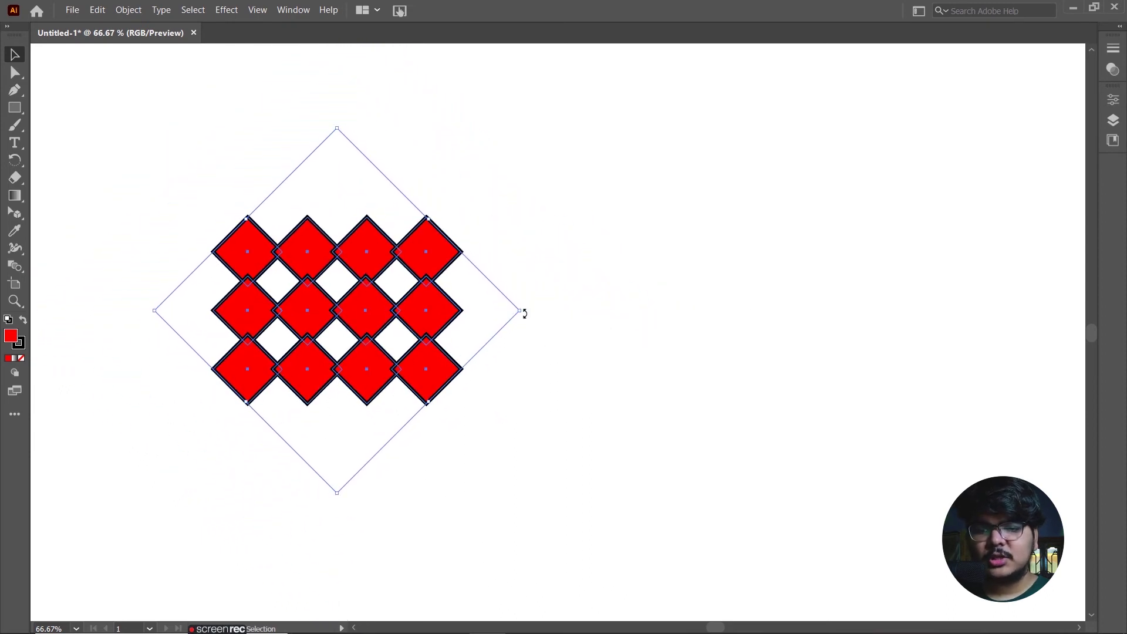
drag(521, 312, 706, 321)
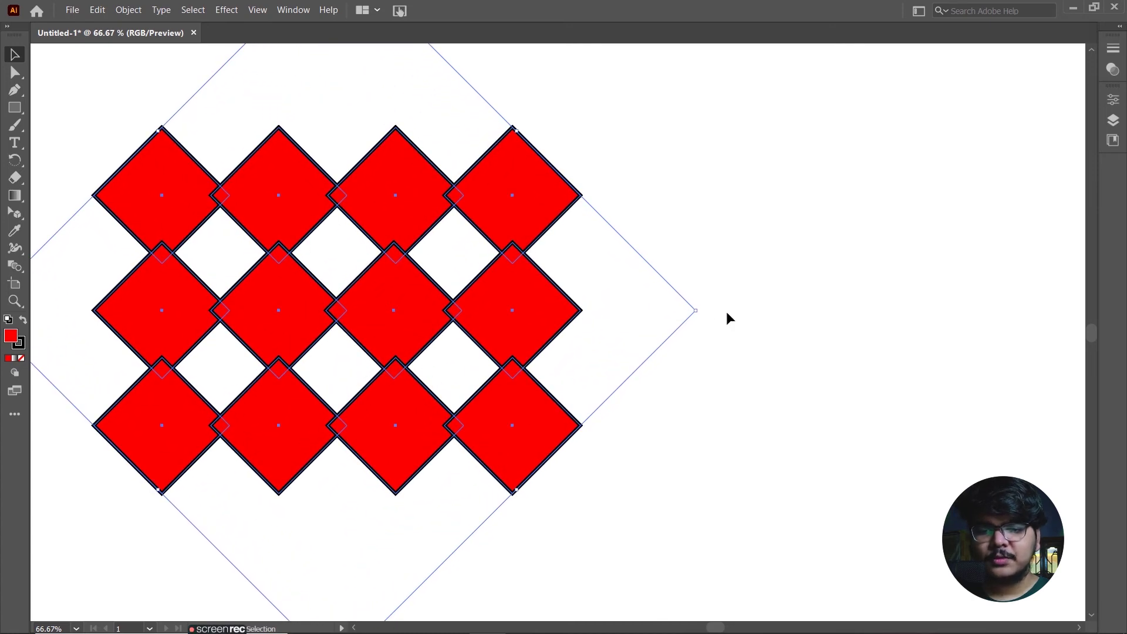
click(803, 255)
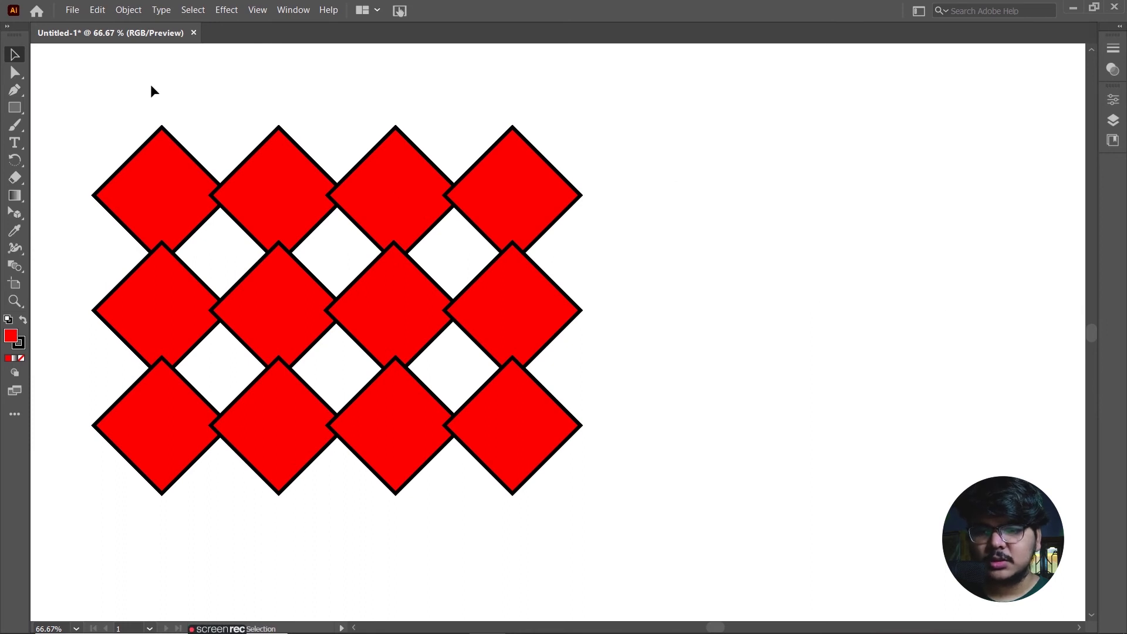
drag(113, 89, 632, 478)
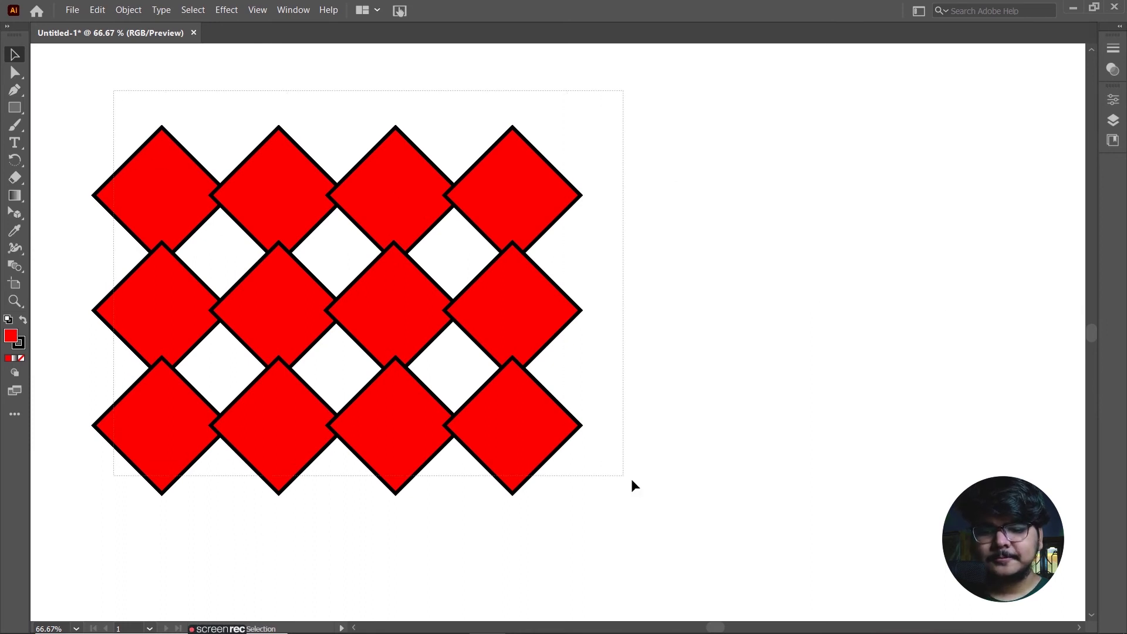